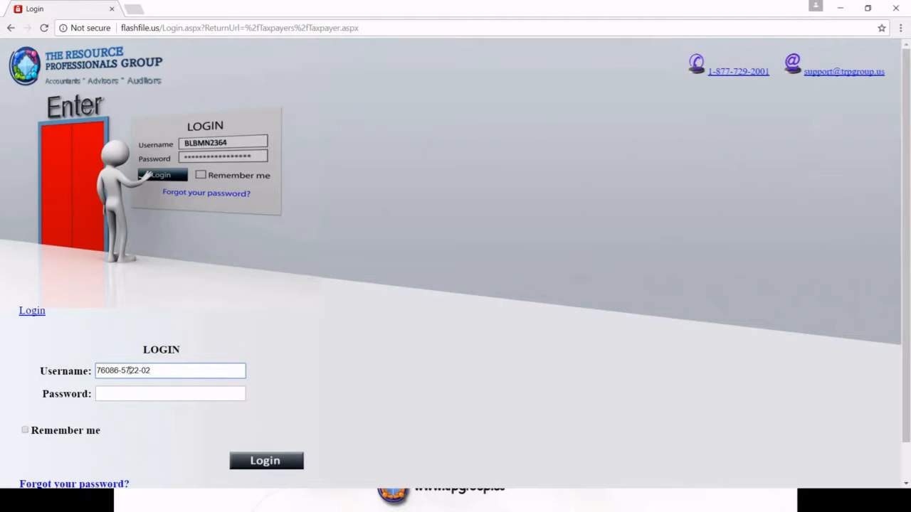
# Log in to FlashFile with the account username and password
pyautogui.write('-01')
pyautogui.click(116, 393)
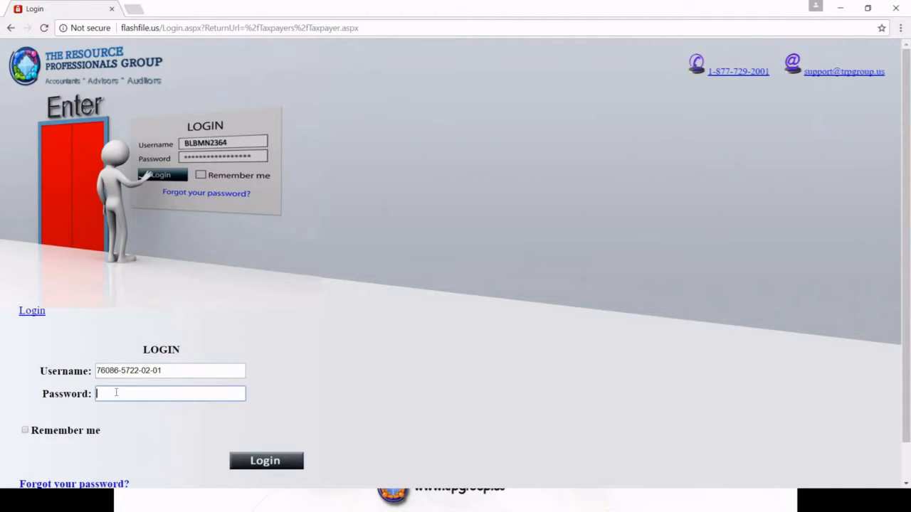
pyautogui.write('********')
pyautogui.click(270, 463)
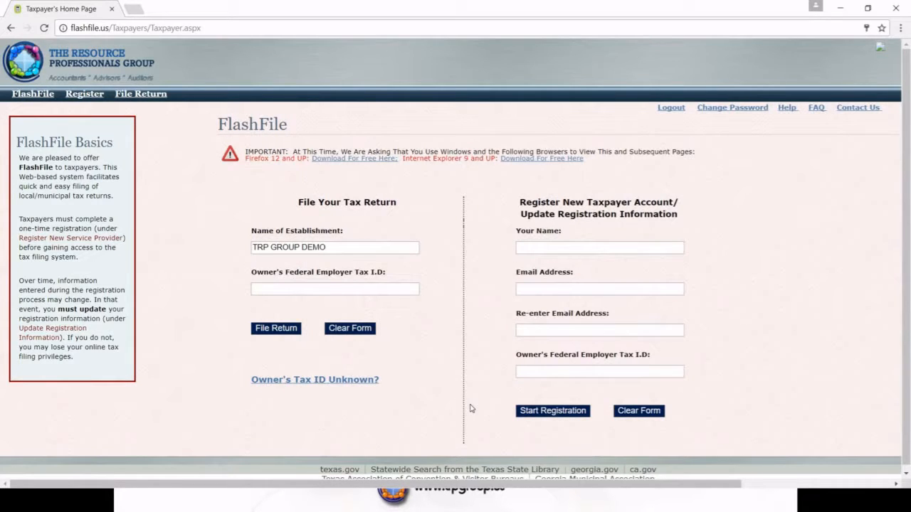
# Enter the owner's federal tax ID, attempt to file a return, and dismiss the Not Registered notice
pyautogui.click(279, 289)
pyautogui.write('22-7777777')
pyautogui.click(278, 328)
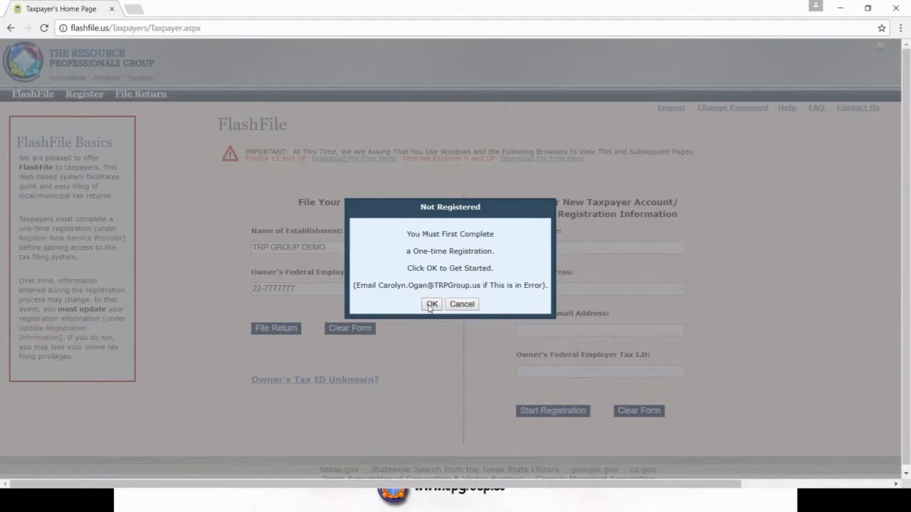
pyautogui.click(470, 306)
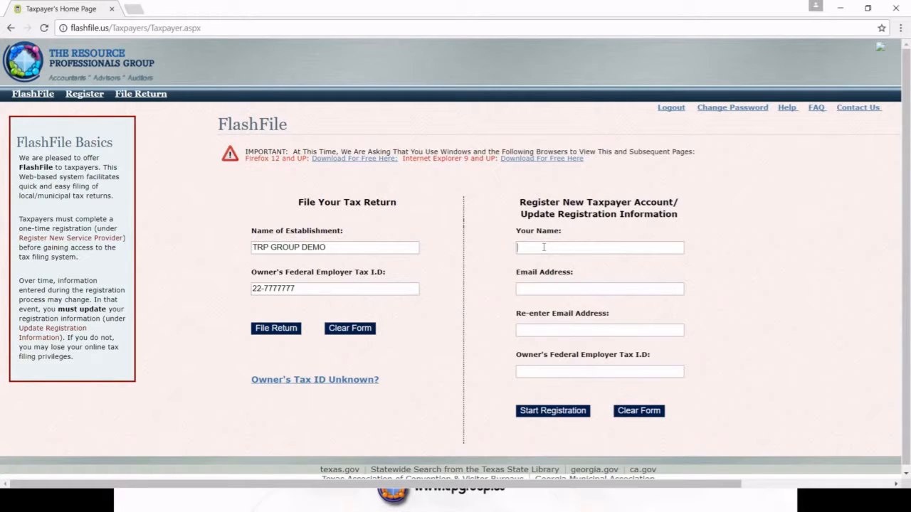
# Fill in the registrant's full name and e-mail address, and begin retyping the e-mail for confirmation
pyautogui.click(543, 247)
pyautogui.click(537, 291)
pyautogui.click(526, 325)
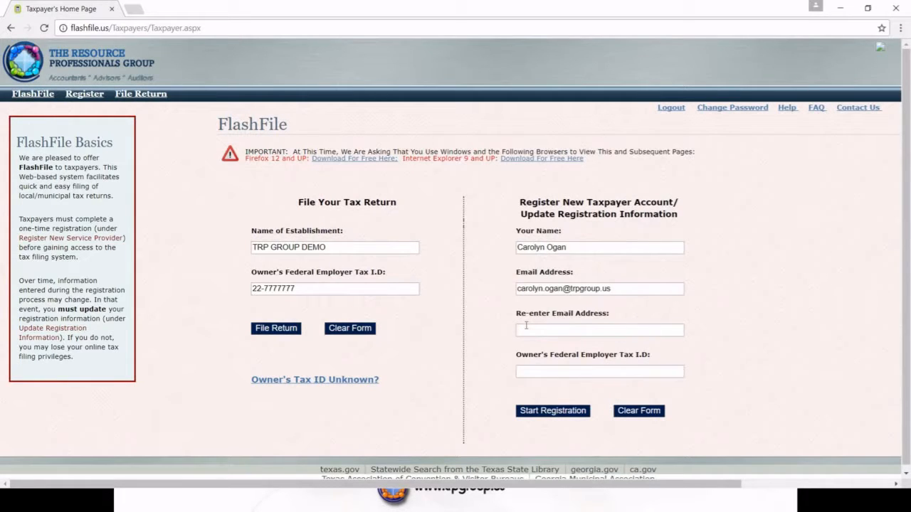
pyautogui.click(526, 329)
# Complete the e-mail confirmation so it matches and the mismatch warning clears
pyautogui.click(488, 348)
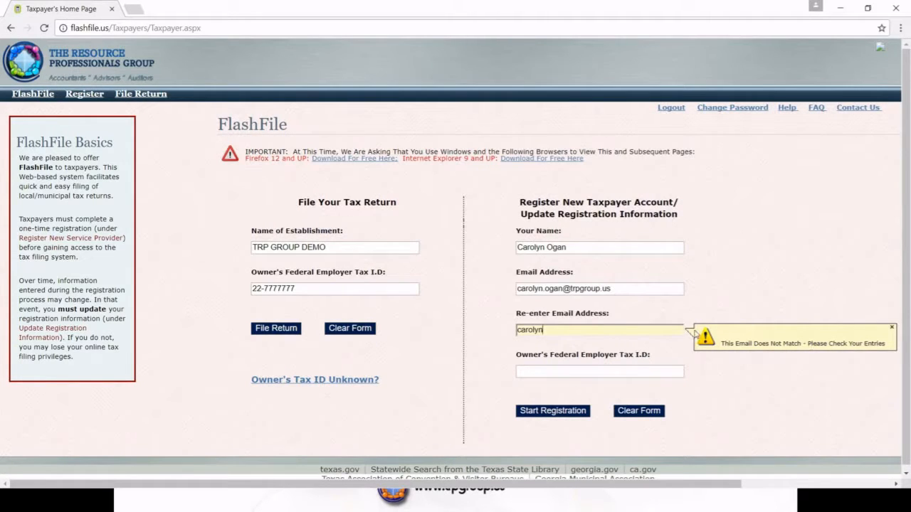
pyautogui.doubleClick(551, 331)
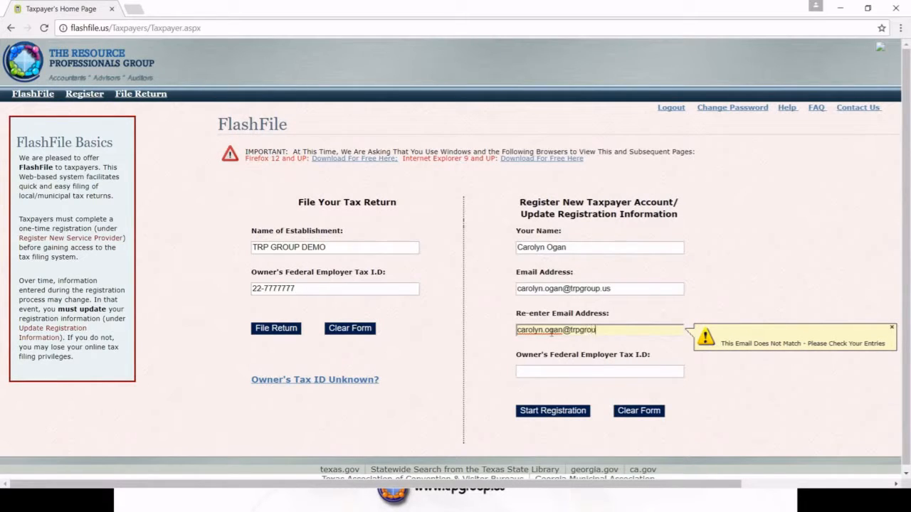
pyautogui.click(501, 364)
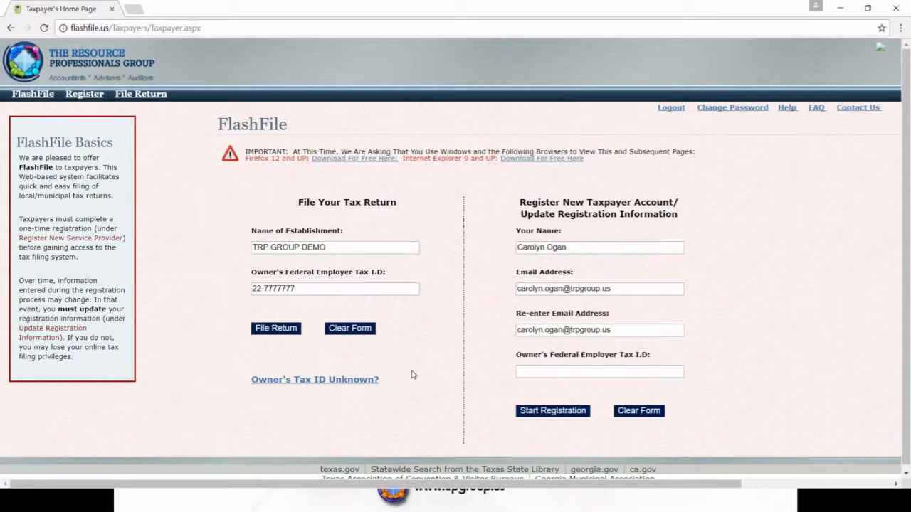
# Check the unknown owner tax ID help, then enter the owner's federal tax ID
pyautogui.click(332, 379)
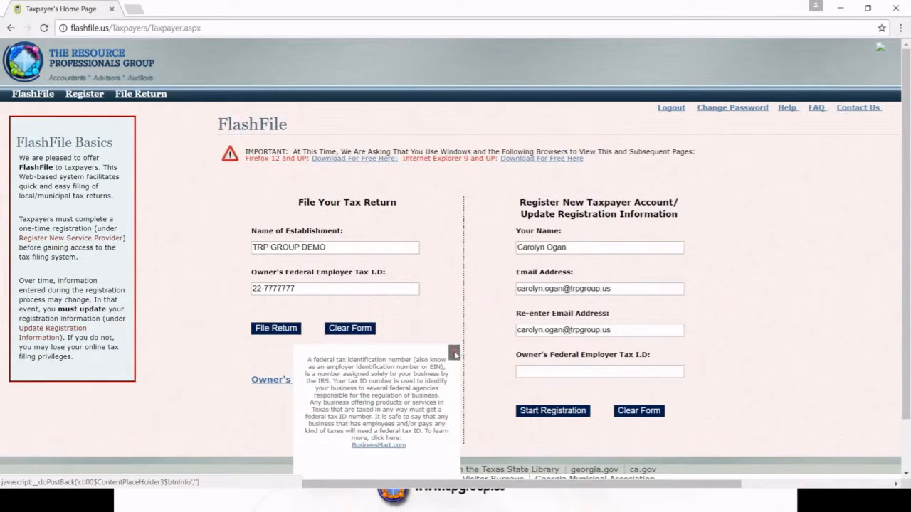
pyautogui.click(455, 353)
pyautogui.click(536, 375)
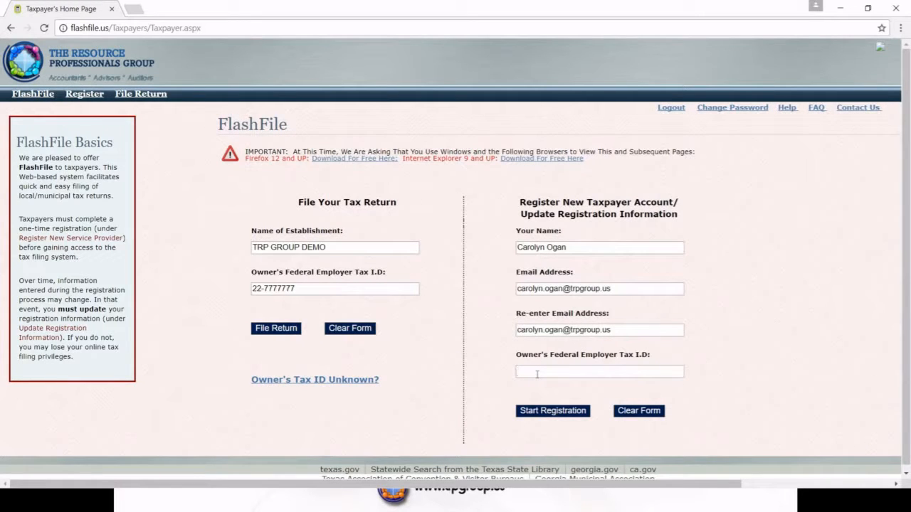
pyautogui.write('22-7777777')
# Start the registration and proceed past the business name and physical address form
pyautogui.click(535, 412)
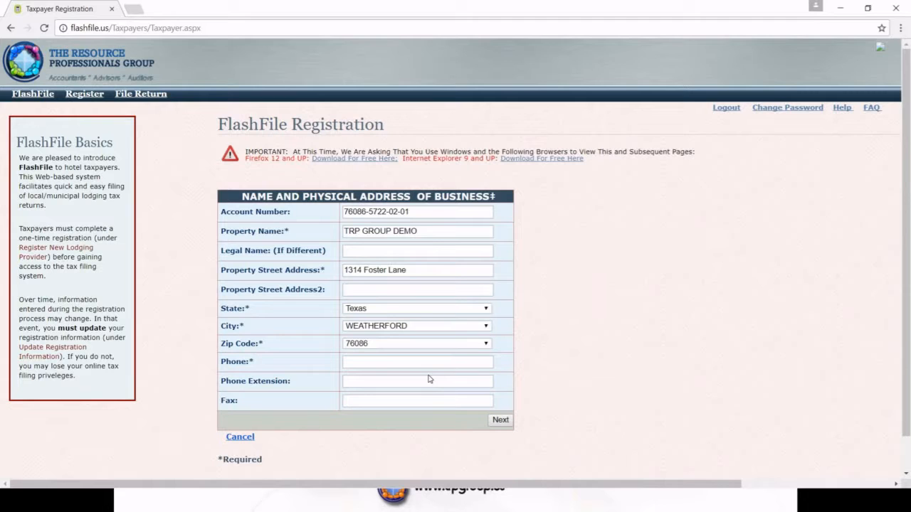
pyautogui.click(501, 421)
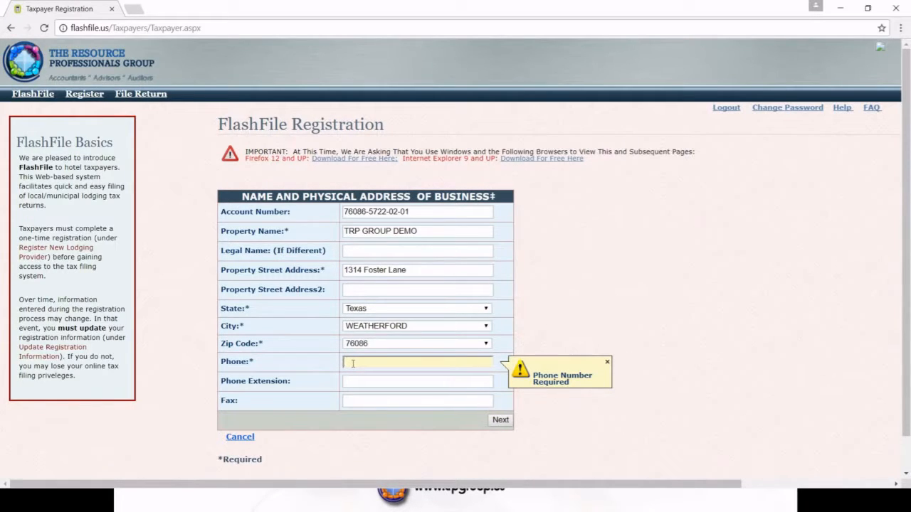
# Enter the business phone and fax numbers, then continue to the mailing-address question
pyautogui.click(359, 403)
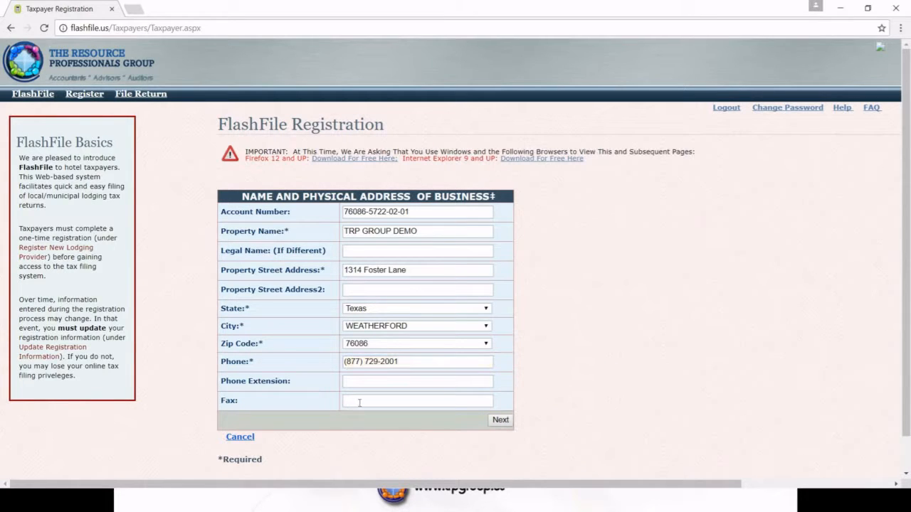
pyautogui.click(307, 403)
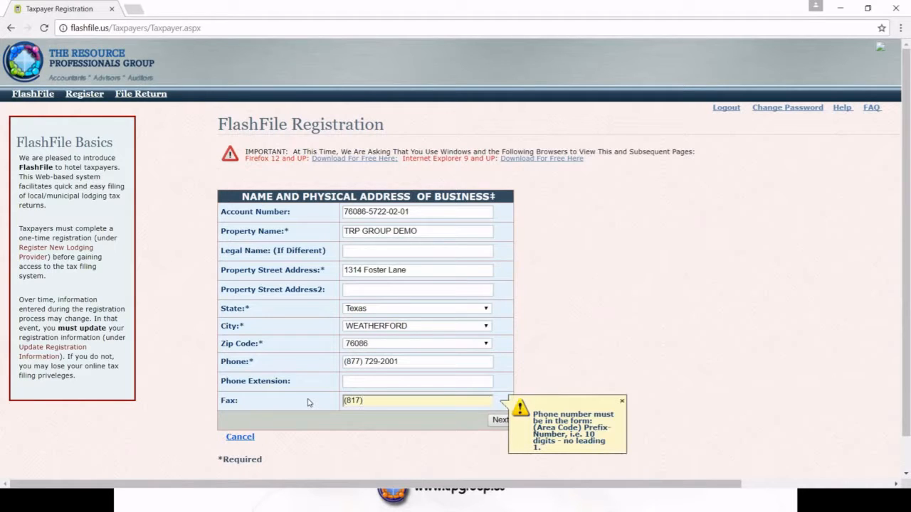
pyautogui.click(405, 428)
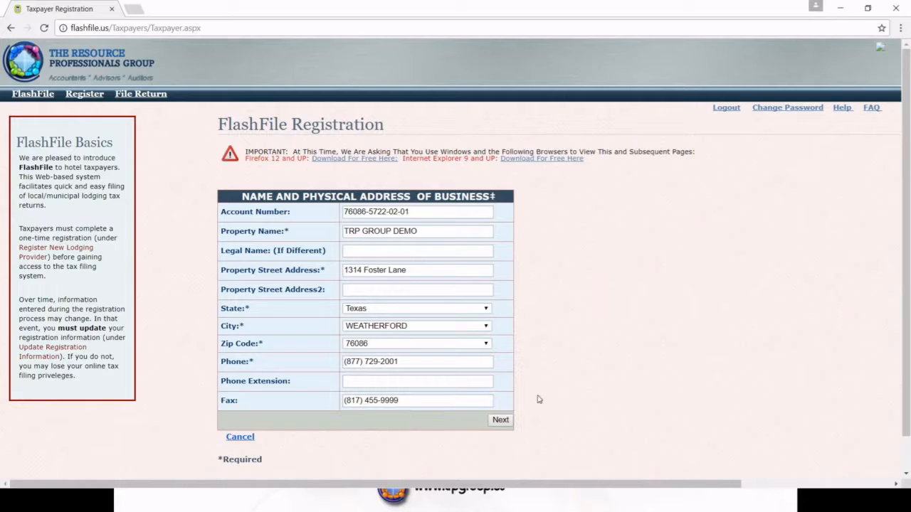
pyautogui.click(500, 421)
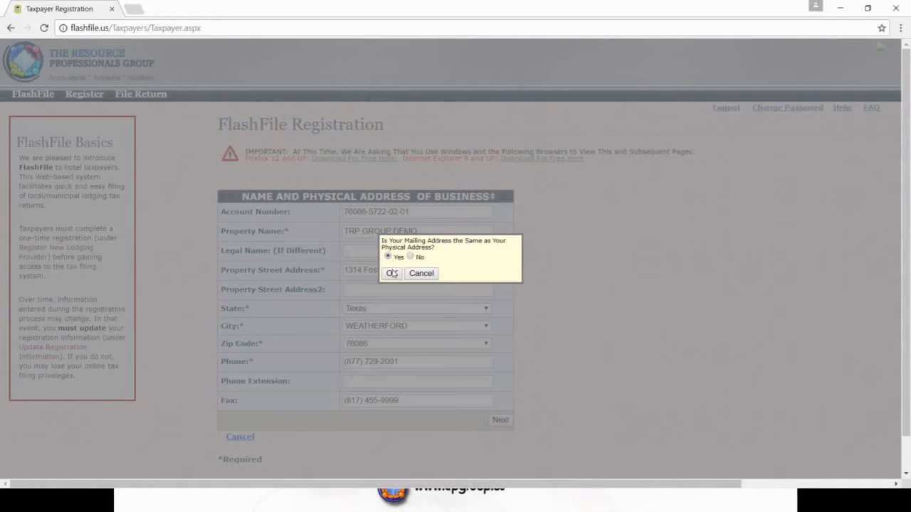
# Confirm mailing address matches, enter the previous owner's name, set construction year 2006 and property type Hotel
pyautogui.press('Return')
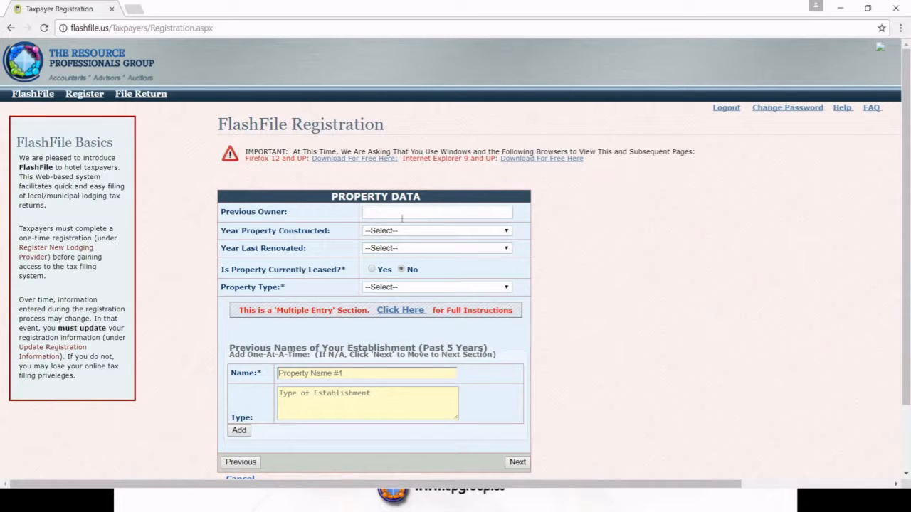
pyautogui.write('John Doe')
pyautogui.click(507, 232)
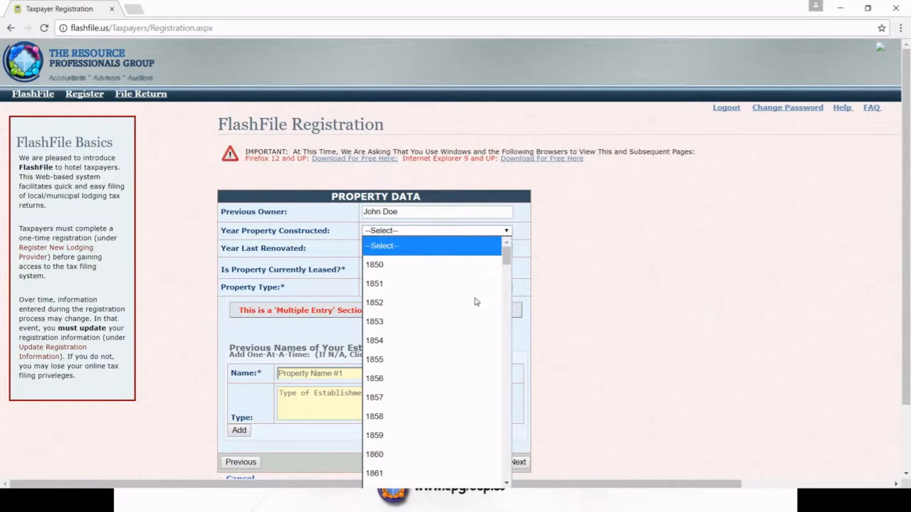
pyautogui.moveTo(508, 260); pyautogui.dragTo(425, 450)
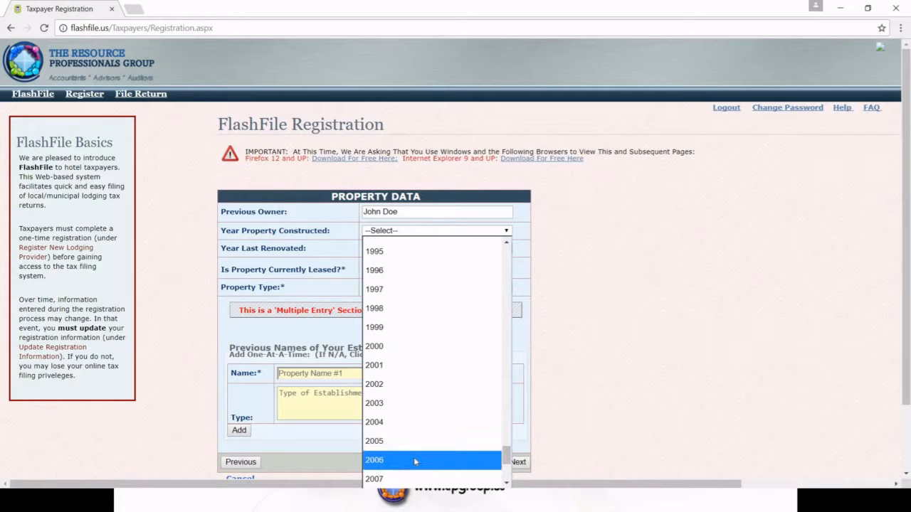
pyautogui.click(426, 461)
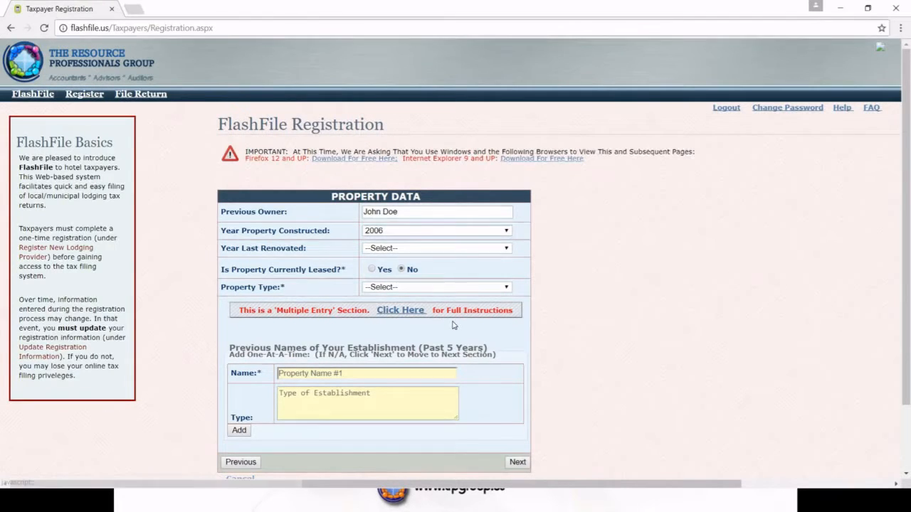
pyautogui.click(508, 288)
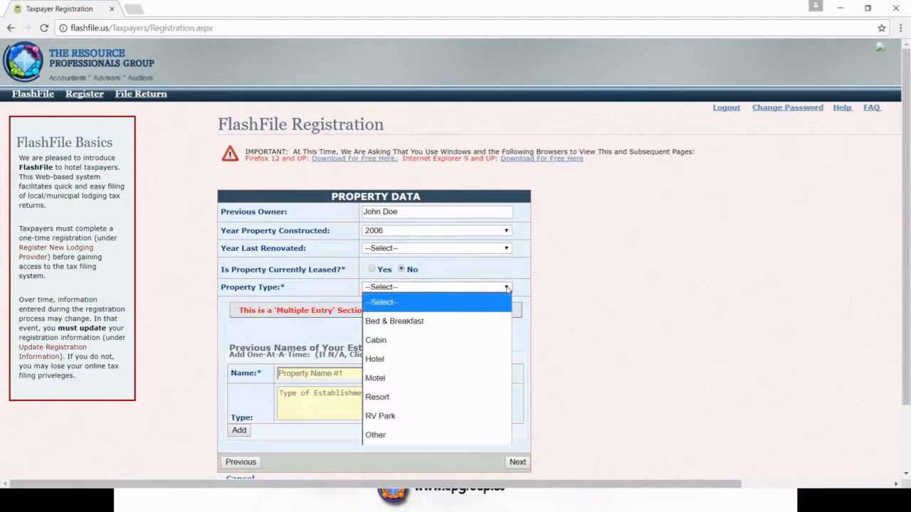
pyautogui.click(397, 359)
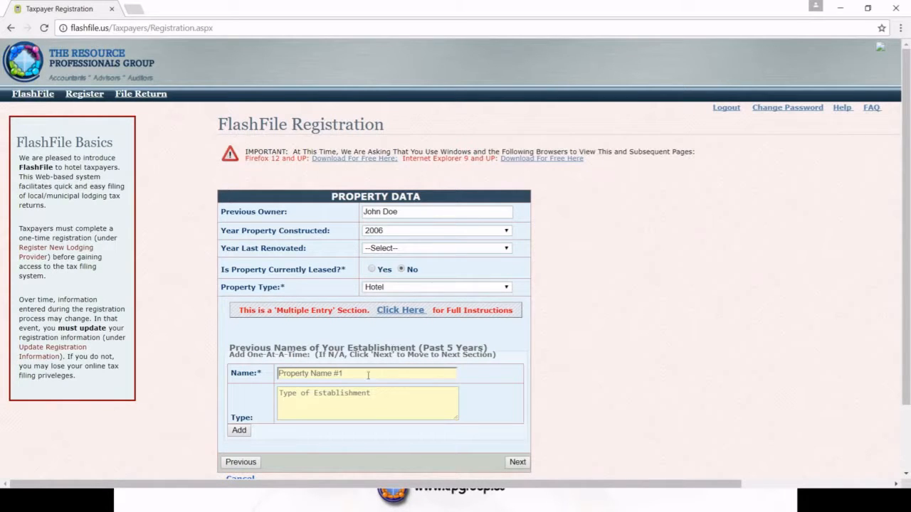
# Add Hotel California, type Hotel, to the Previous Names list
pyautogui.click(336, 371)
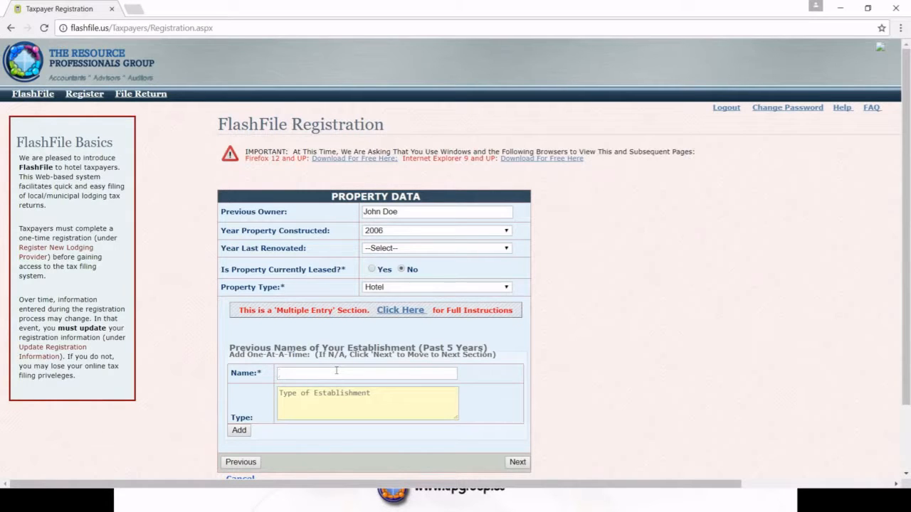
pyautogui.write('Hotel California')
pyautogui.click(289, 392)
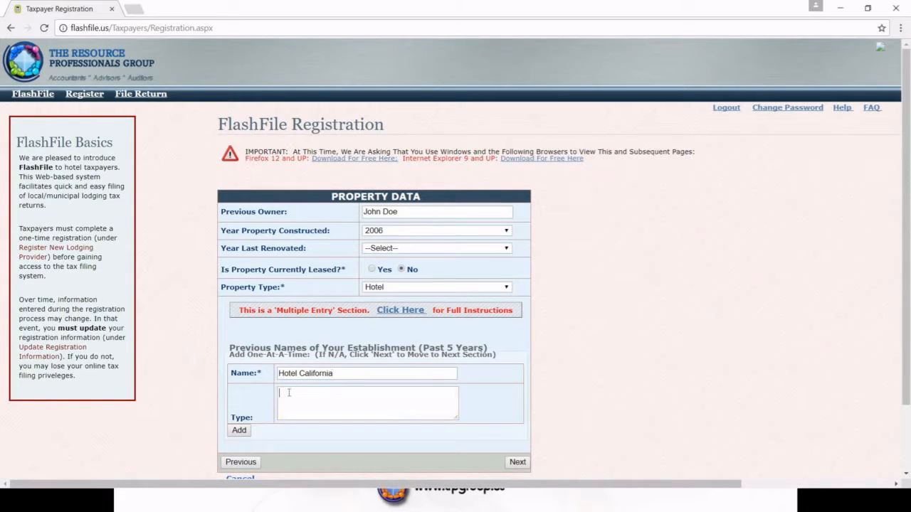
pyautogui.write('Hotel')
pyautogui.click(239, 431)
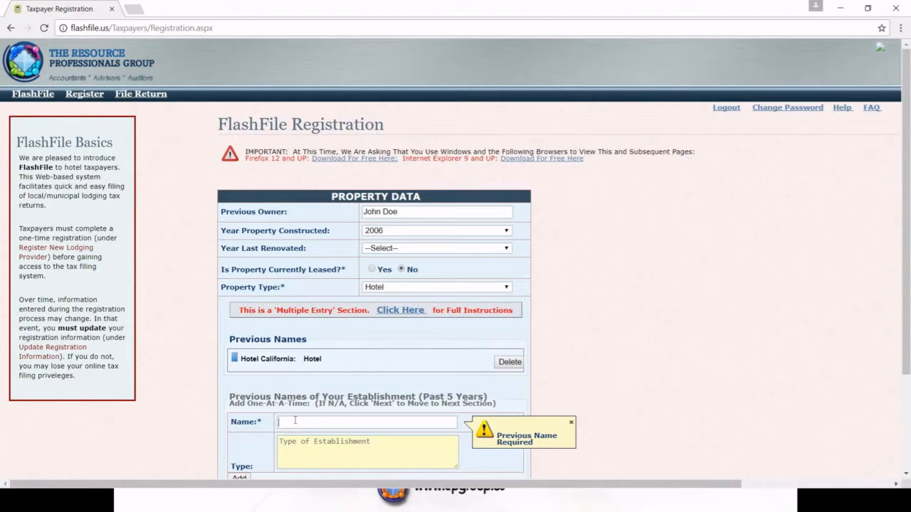
# Add Bates Motel, type Motel, as the second previous name
pyautogui.write('Bates Motel')
pyautogui.click(289, 442)
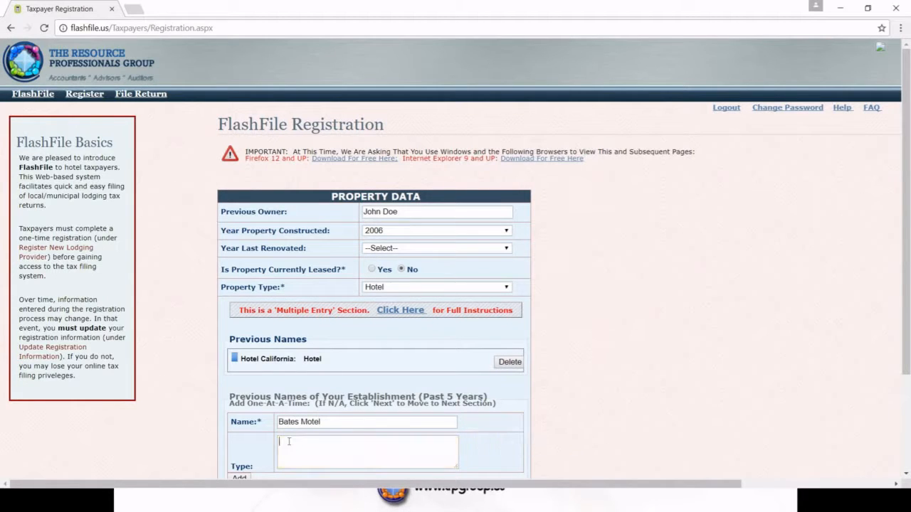
pyautogui.write('Motel')
pyautogui.scroll(-1, 333, 427)
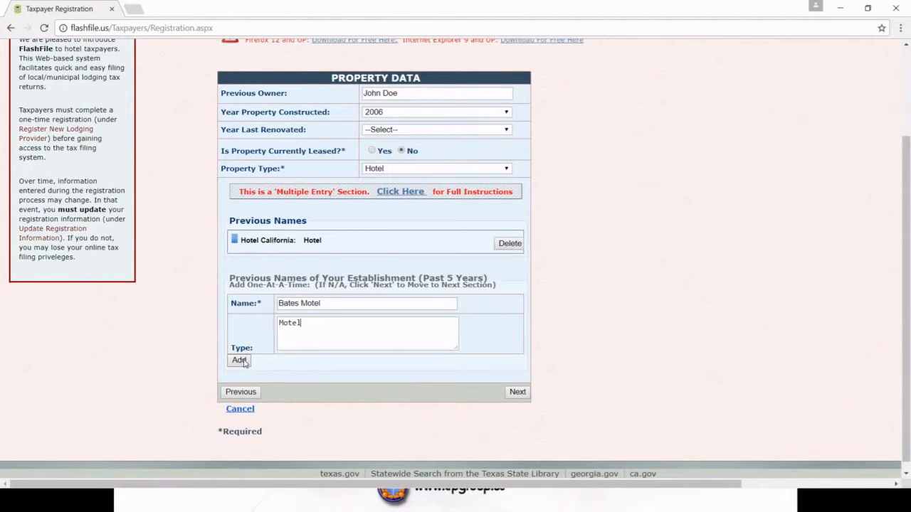
pyautogui.click(240, 361)
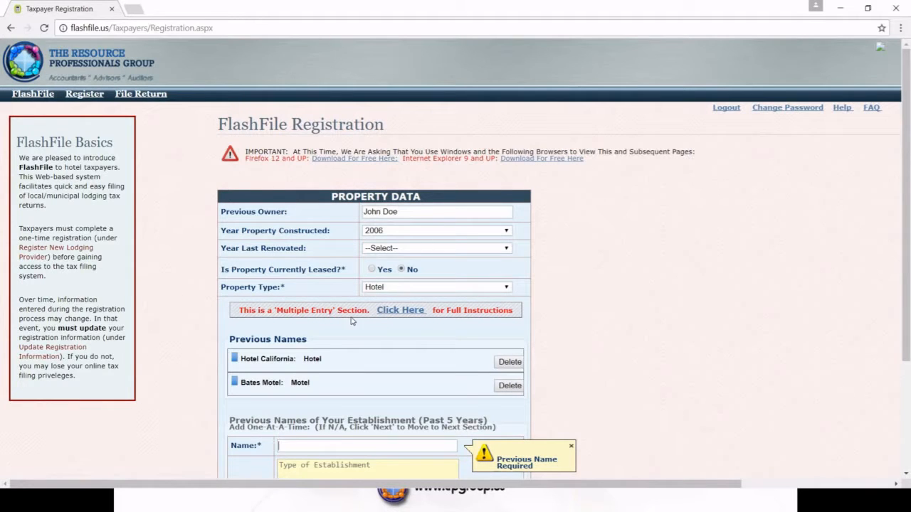
# Look over the multiple-entry help page, close it, and continue to Rooms and Rates
pyautogui.click(415, 312)
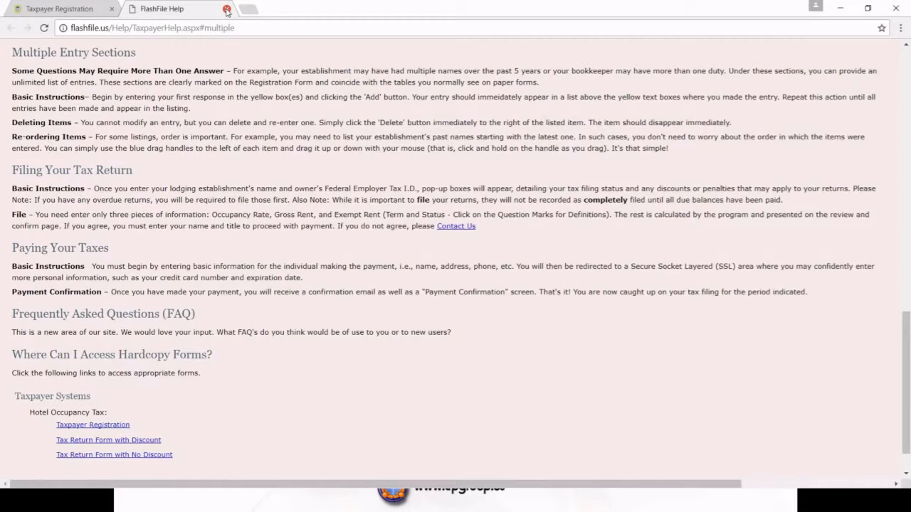
pyautogui.click(226, 9)
pyautogui.scroll(-1, 537, 217)
pyautogui.scroll(-2, 537, 217)
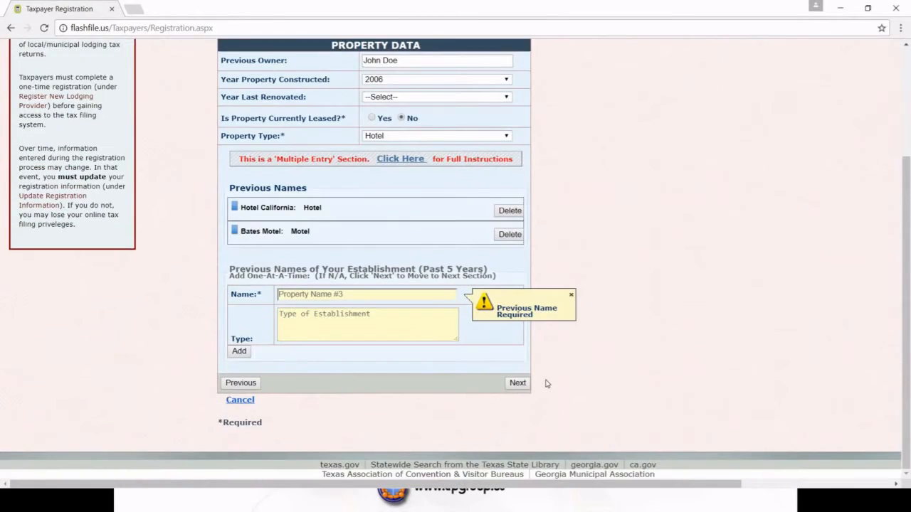
pyautogui.click(523, 385)
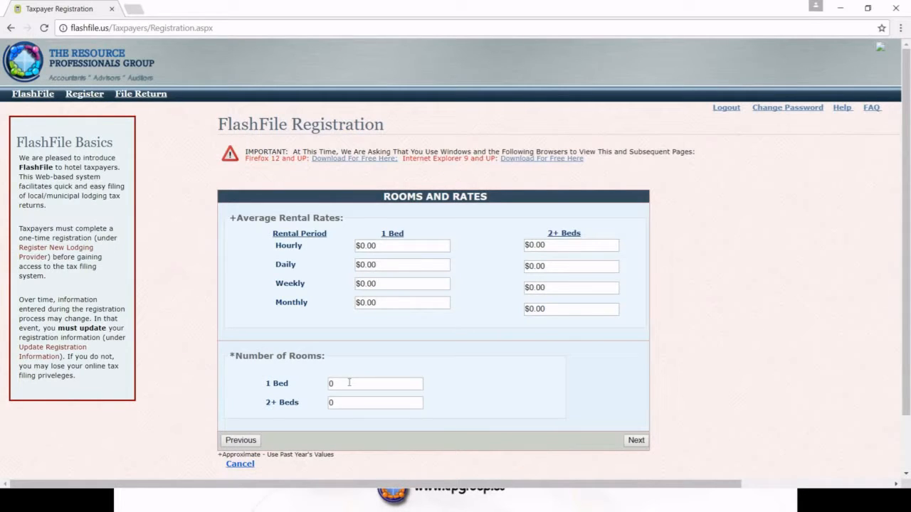
# Enter 50 one-bed rooms and 50 two-plus-bed rooms, then go to Mailing Address/Contact
pyautogui.click(348, 385)
pyautogui.write('50')
pyautogui.click(357, 402)
pyautogui.write('50')
pyautogui.click(634, 441)
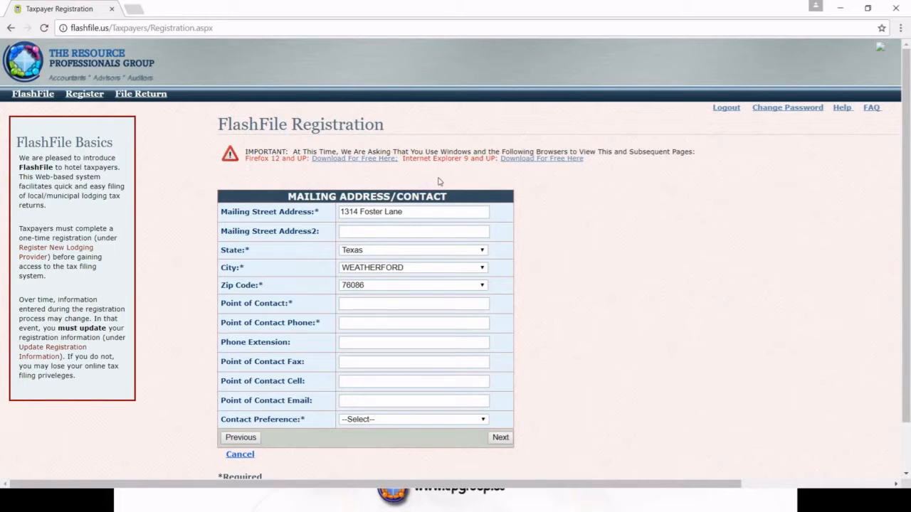
# Enter the contact person's name and phone, set contact preference to email, and continue
pyautogui.click(358, 304)
pyautogui.click(354, 321)
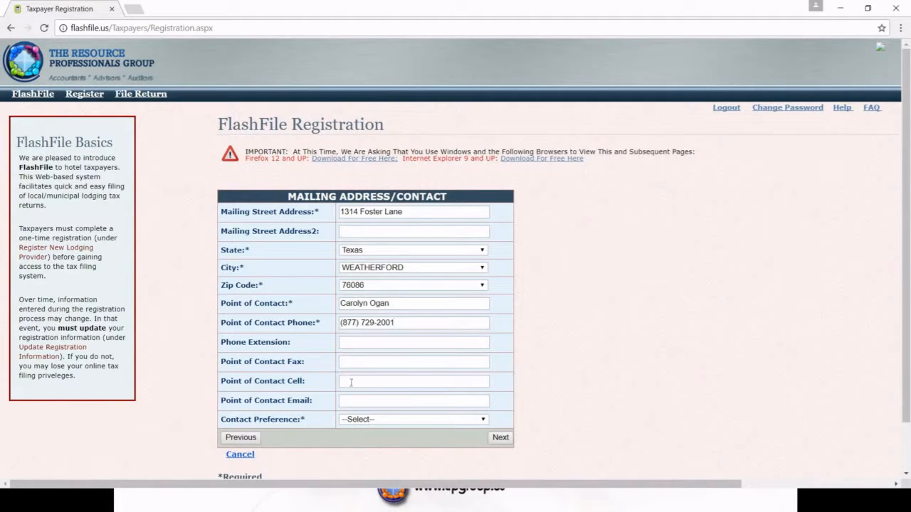
pyautogui.click(487, 421)
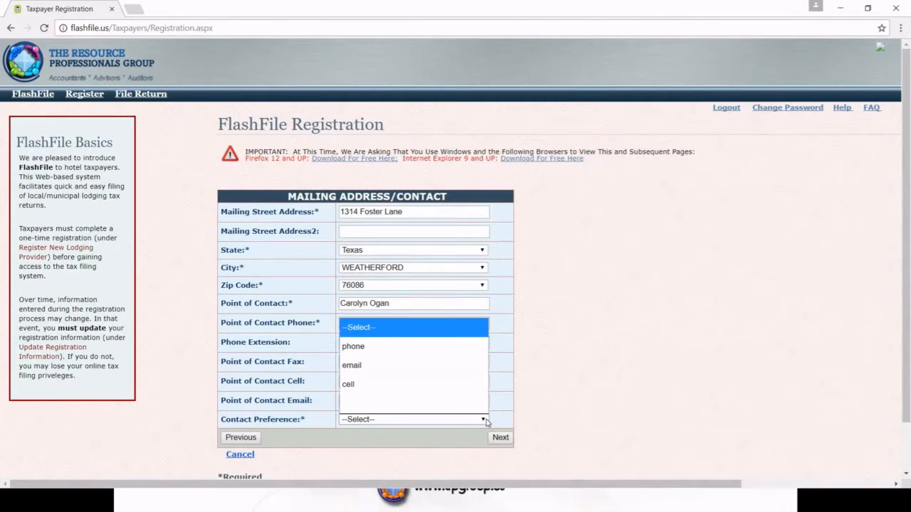
pyautogui.click(367, 366)
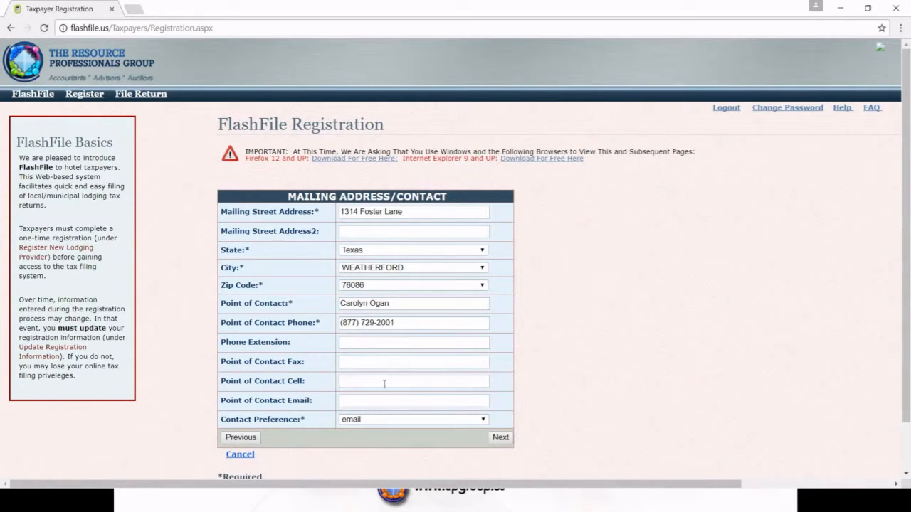
pyautogui.click(505, 439)
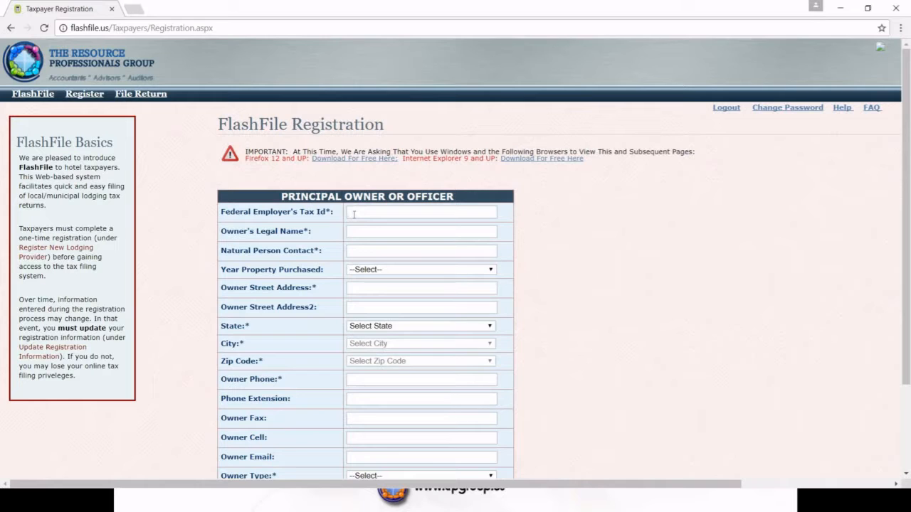
# Enter the owner's federal tax ID, legal name TRP Group, the contact person's name and street address
pyautogui.write('22-7777777')
pyautogui.click(356, 233)
pyautogui.write('TRP Group')
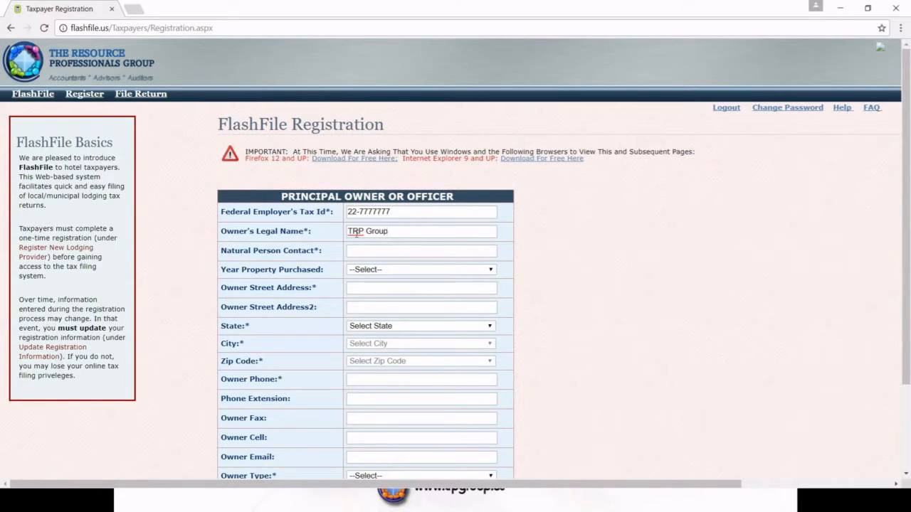
pyautogui.press('Tab')
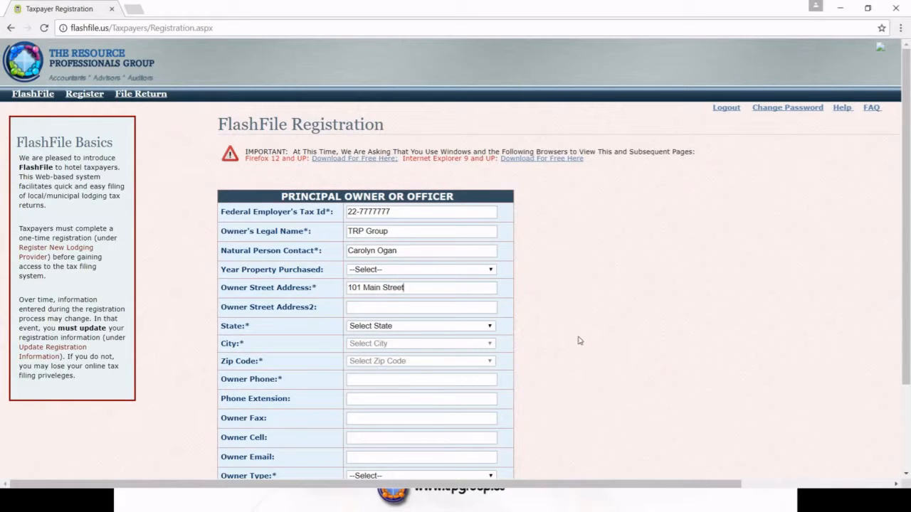
pyautogui.scroll(-2, 578, 340)
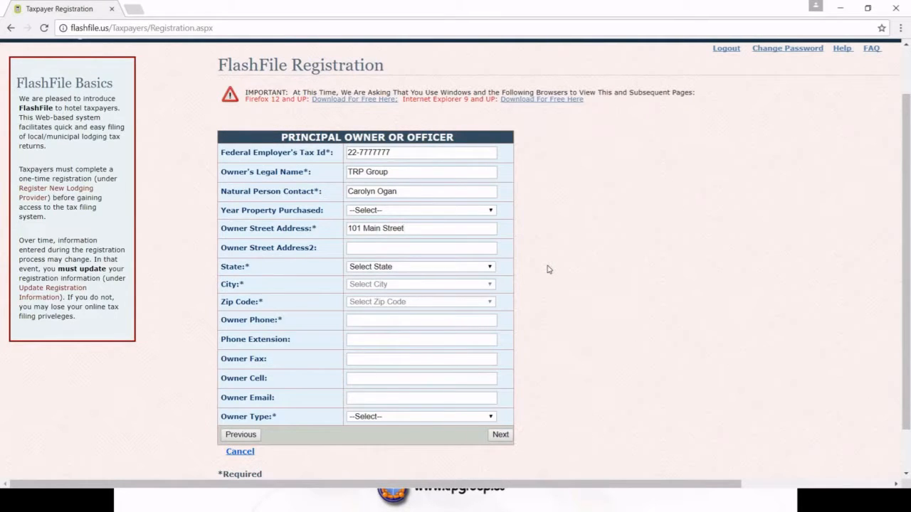
# Set the owner's state to Texas and city to WEATHERFORD, pick the zip code and enter the phone number
pyautogui.click(491, 268)
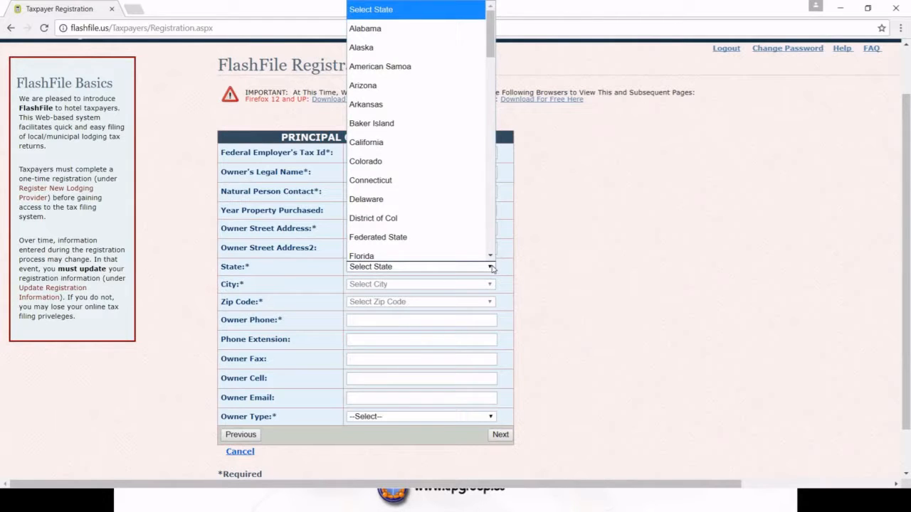
pyautogui.write('tex')
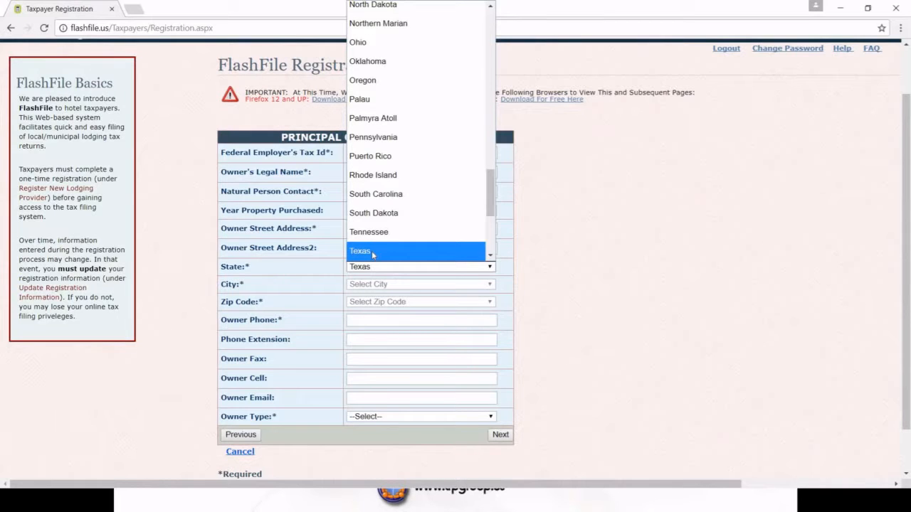
pyautogui.click(373, 252)
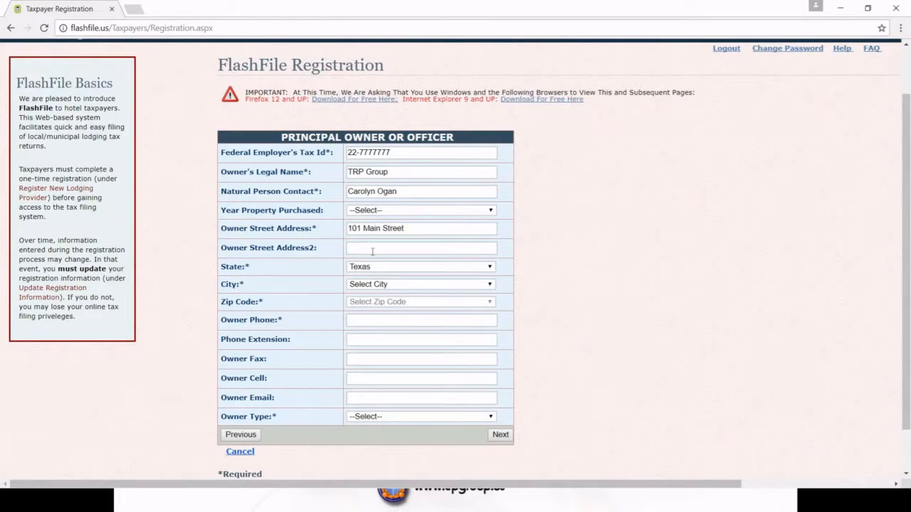
pyautogui.click(491, 286)
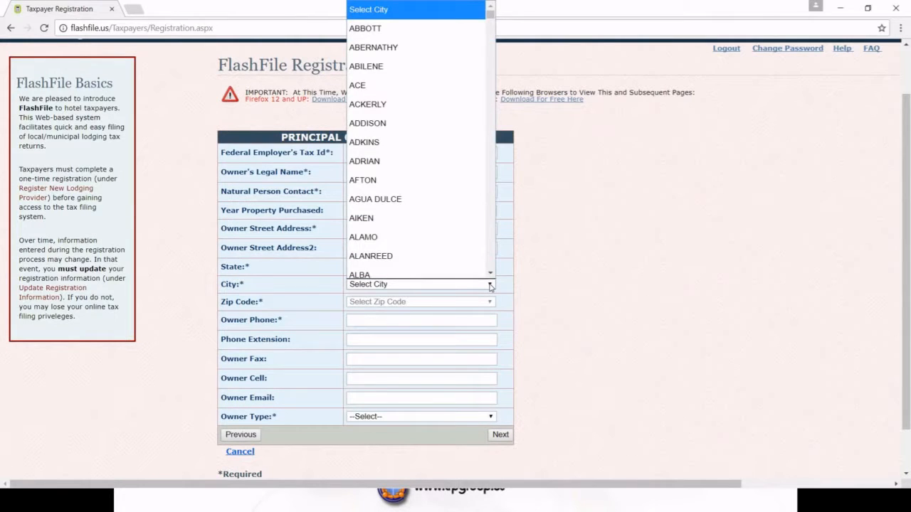
pyautogui.write('we')
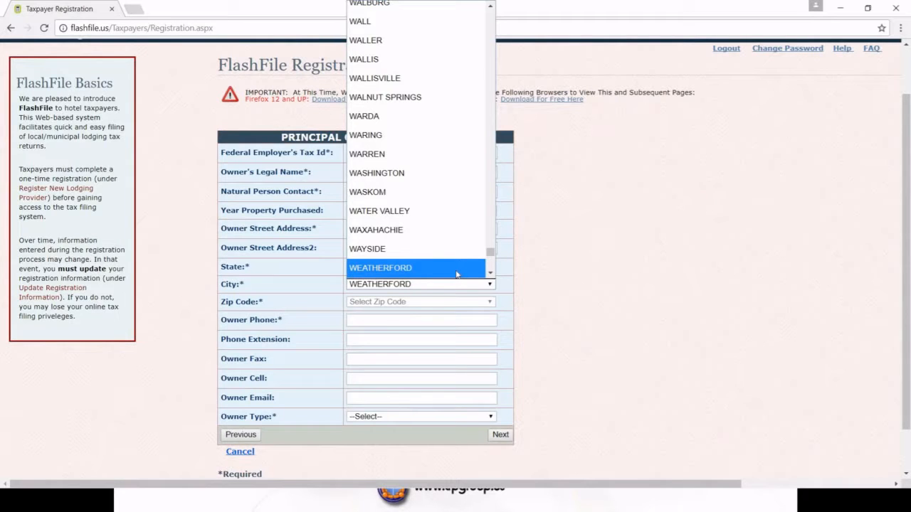
pyautogui.click(456, 267)
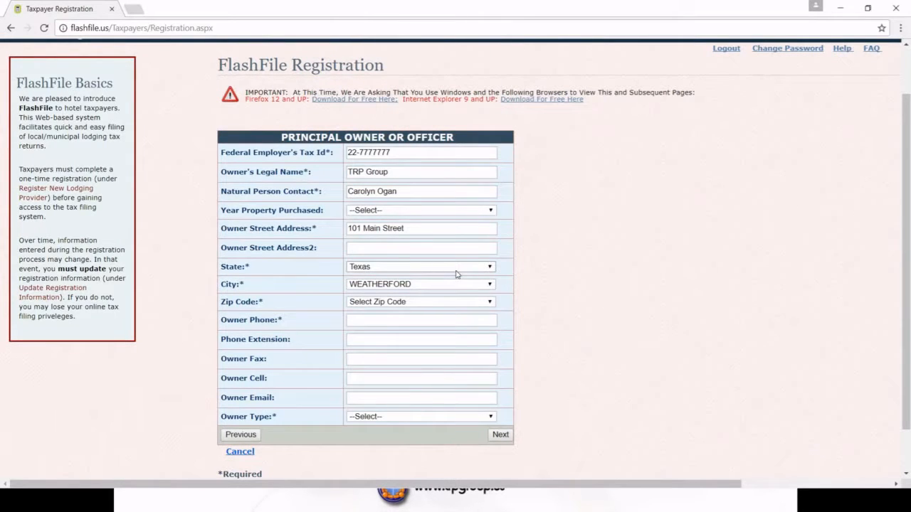
pyautogui.click(484, 302)
pyautogui.click(375, 355)
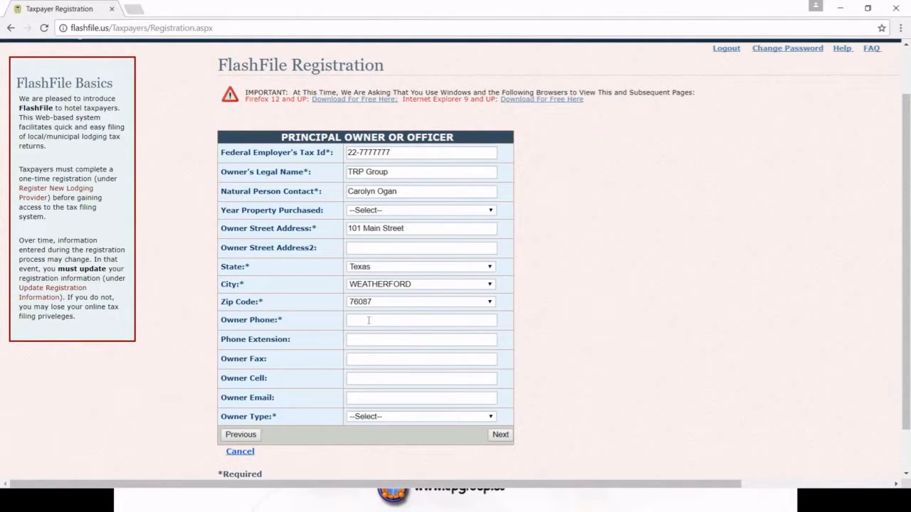
# Make the owner type LLC and submit the Principal Owner section
pyautogui.click(492, 417)
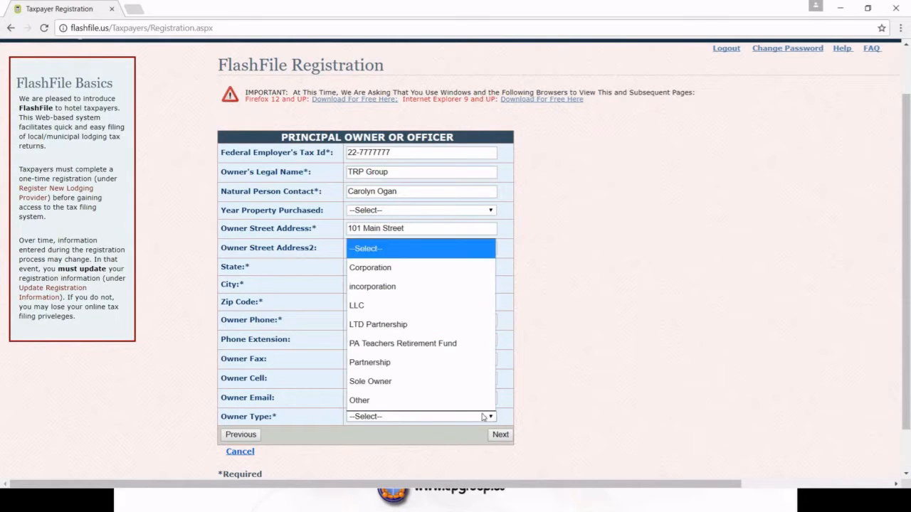
pyautogui.click(360, 311)
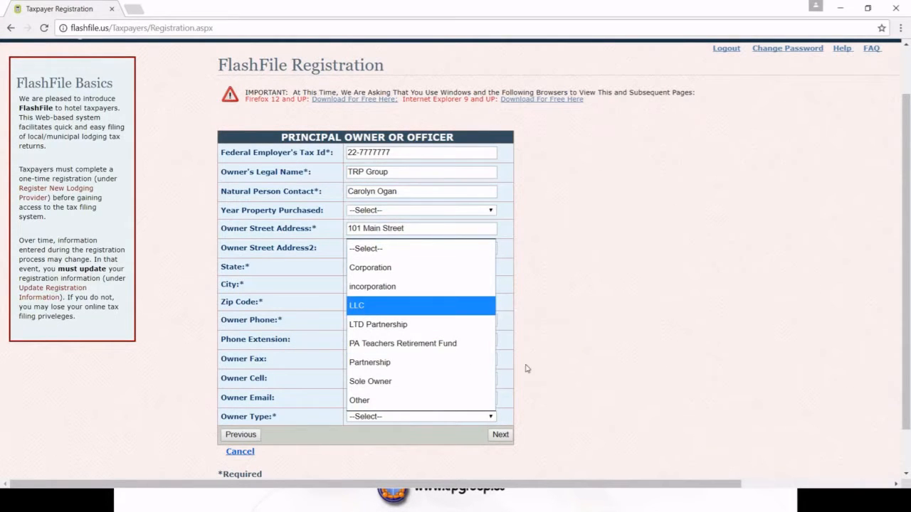
pyautogui.click(507, 440)
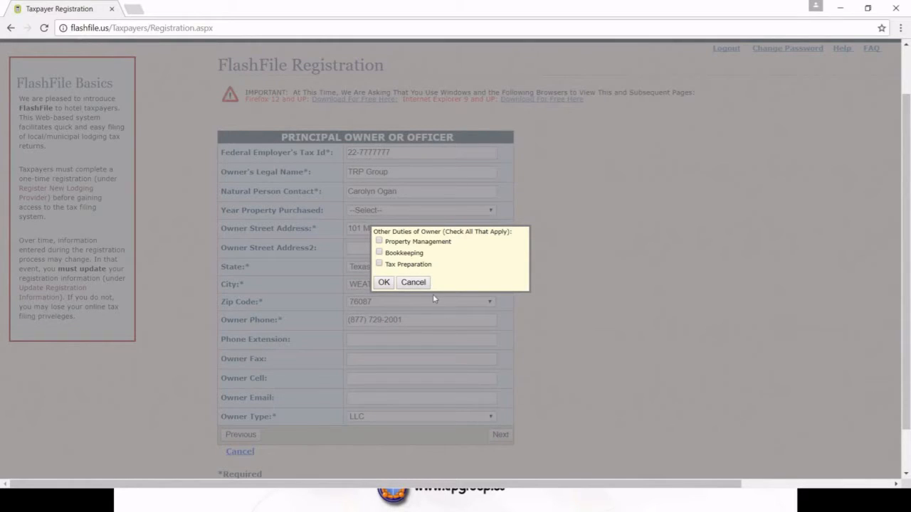
# Tick Property Management and Tax Preparation as the owner's other duties and confirm them
pyautogui.click(380, 242)
pyautogui.click(380, 264)
pyautogui.click(385, 283)
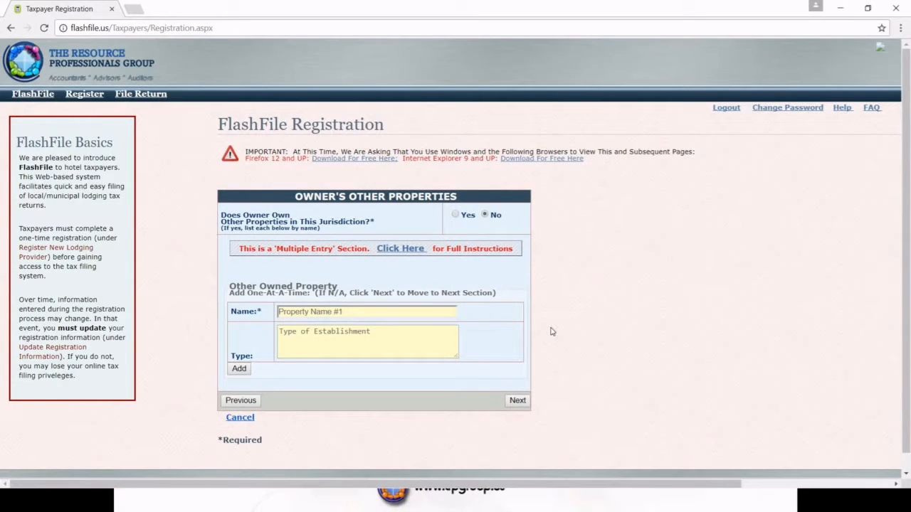
# Skip the Owner's Other Properties and Partners/Managing Directors/Officers sections with no entries
pyautogui.click(516, 400)
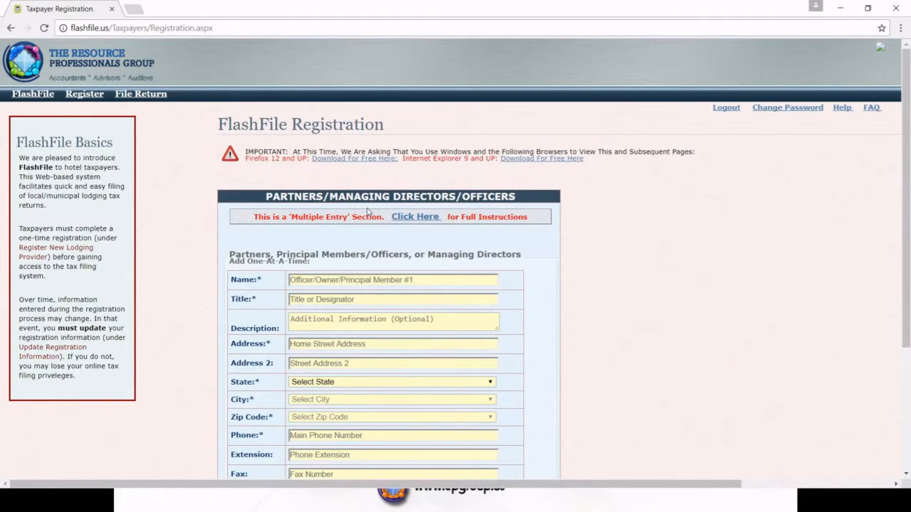
pyautogui.scroll(-3, 596, 268)
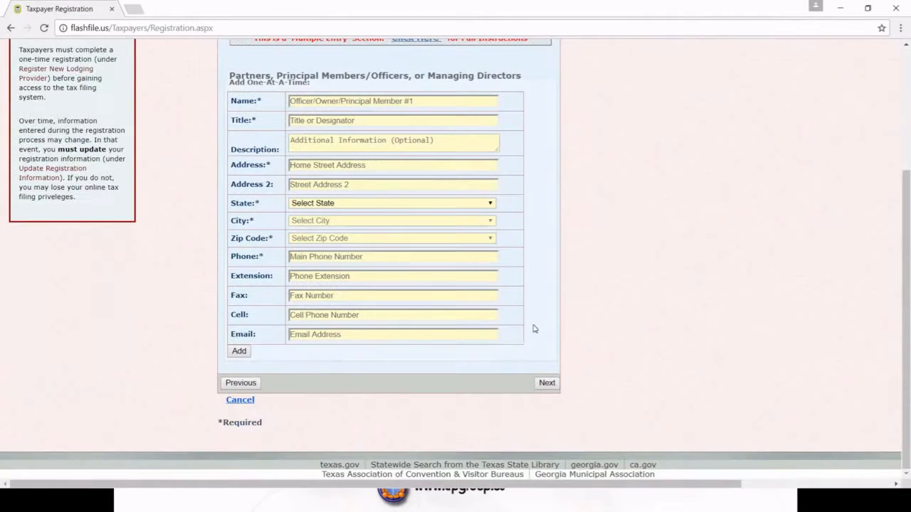
pyautogui.click(546, 384)
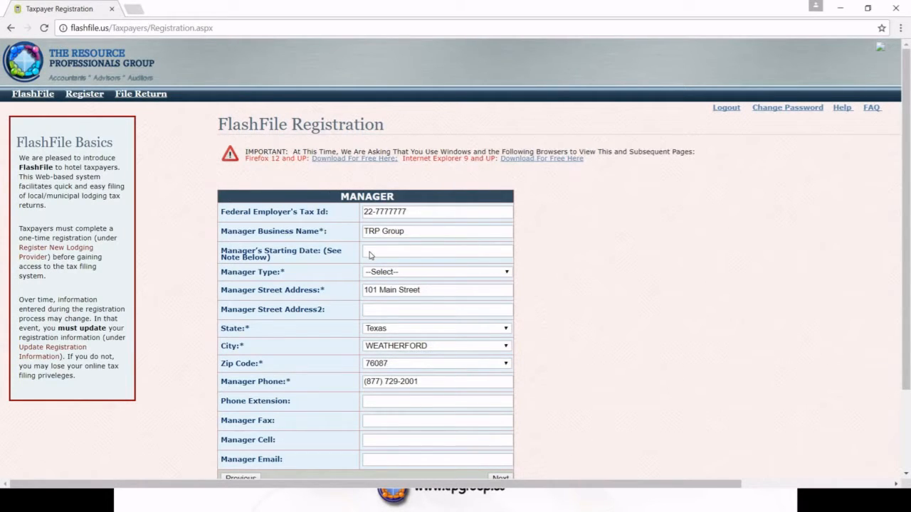
# Choose 'owner' as the Manager Type and submit the Manager section
pyautogui.click(507, 275)
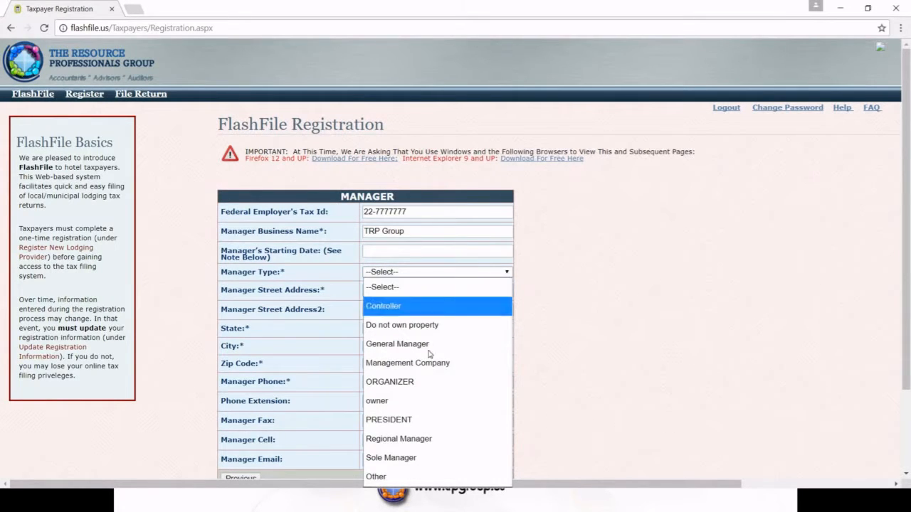
pyautogui.click(415, 401)
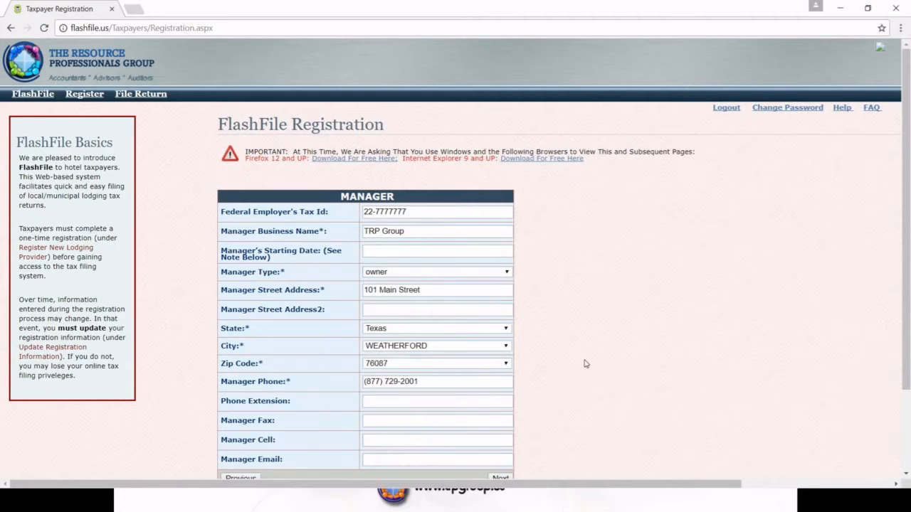
pyautogui.scroll(-3, 586, 366)
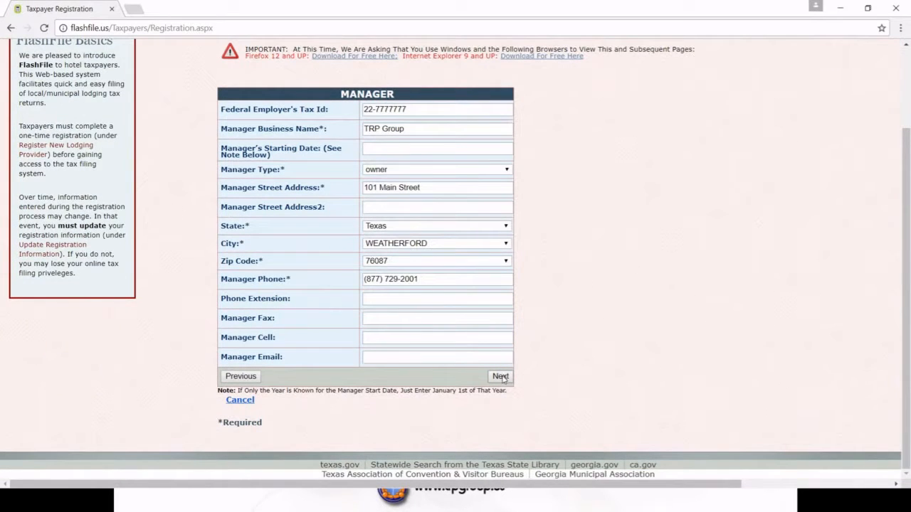
pyautogui.click(501, 376)
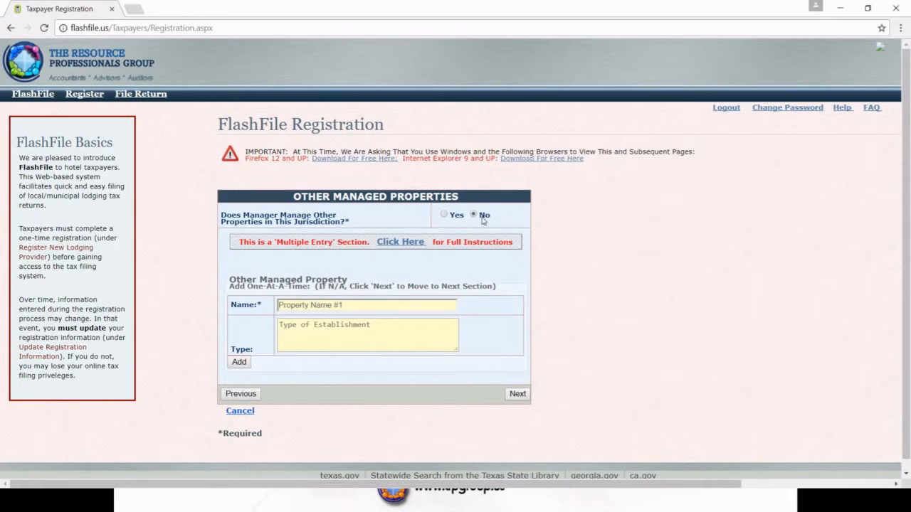
# Skip Other Managed Properties and set the bookkeeper's official title to Owner
pyautogui.click(517, 395)
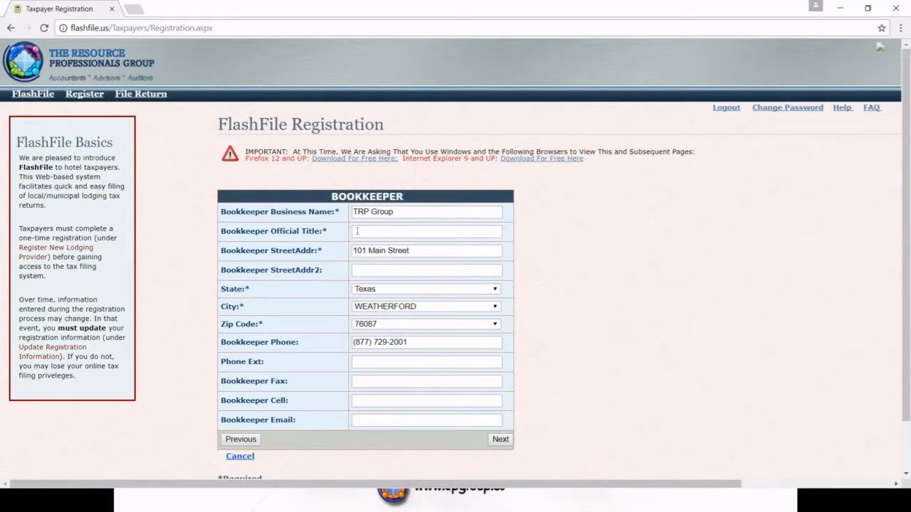
pyautogui.write('Owner')
# Answer Yes to bookkeeper other duties, add Owner as a duty, and continue to Tax Preparer
pyautogui.click(501, 439)
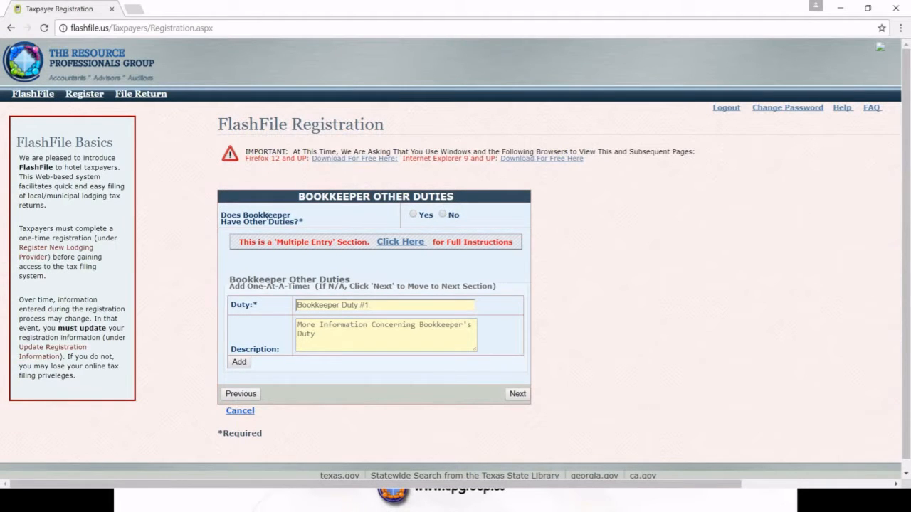
pyautogui.click(413, 217)
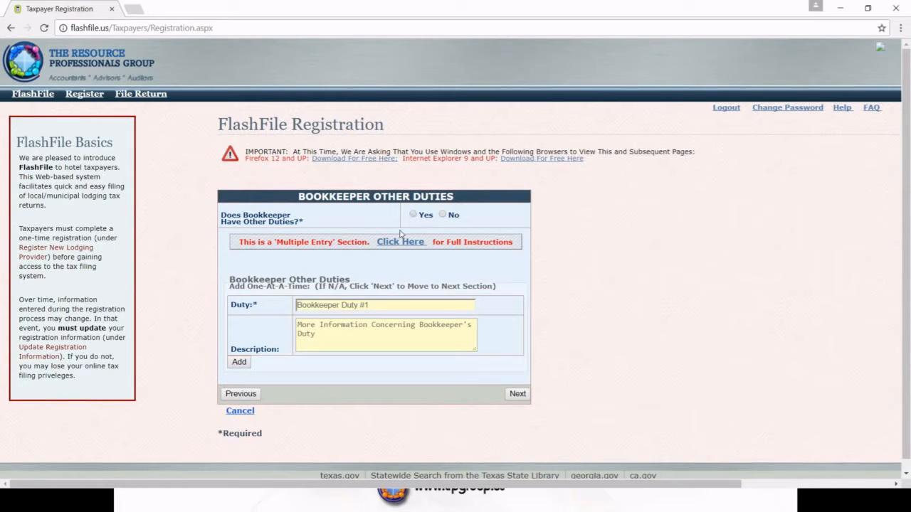
pyautogui.click(320, 304)
pyautogui.write('Owner')
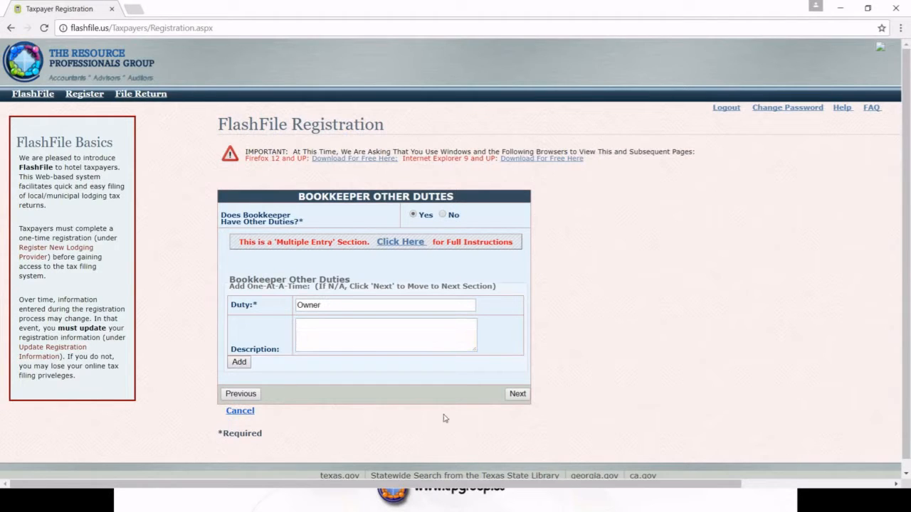
pyautogui.press('Tab')
pyautogui.press('Return')
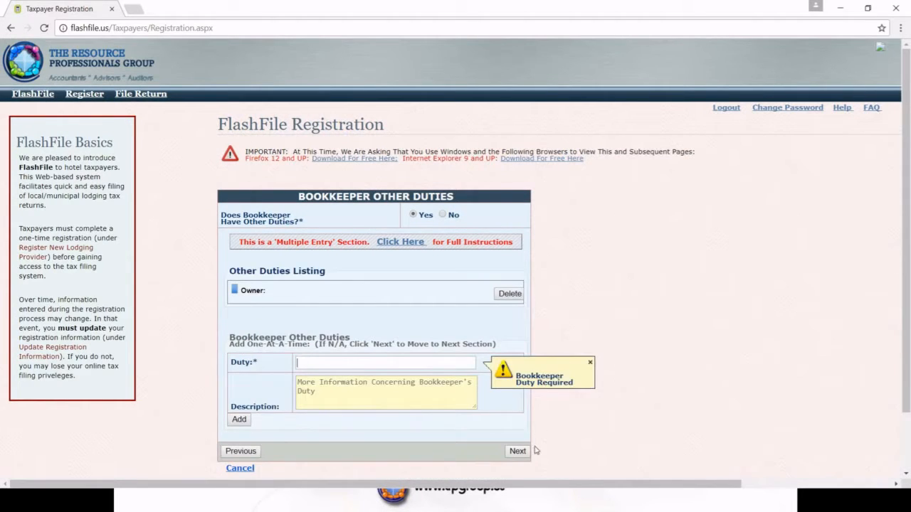
pyautogui.click(519, 452)
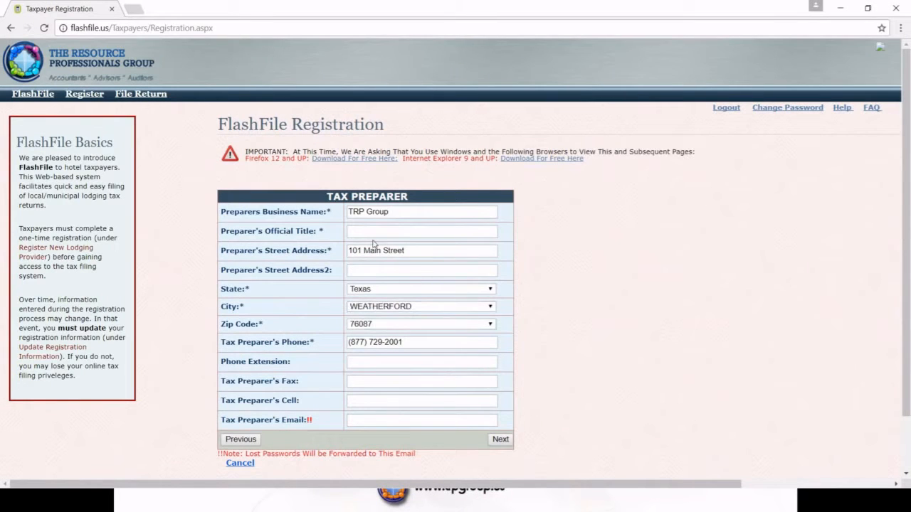
# Enter Owner as the tax preparer's official title
pyautogui.click(369, 231)
pyautogui.write('o')
pyautogui.press('BackSpace')
pyautogui.write('Owner')
pyautogui.scroll(-2, 545, 372)
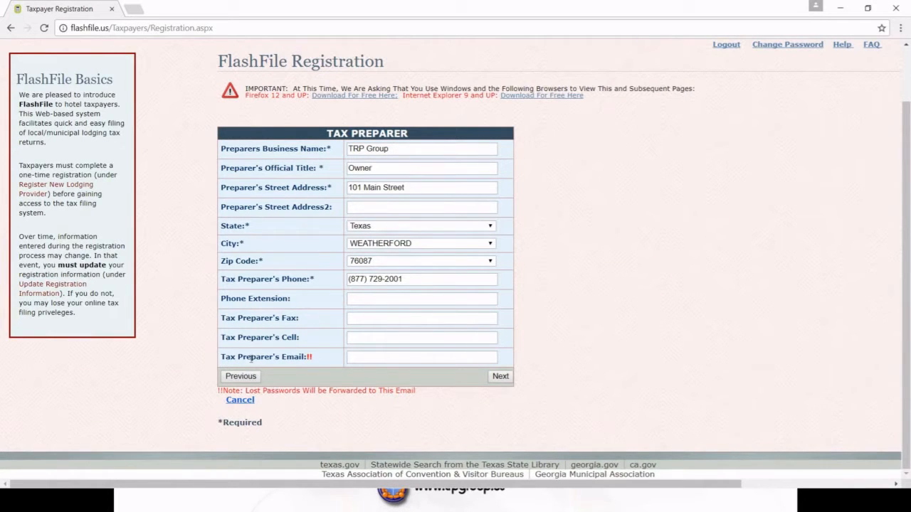
# Fill in the tax preparer's e-mail address and submit the Tax Preparer section
pyautogui.click(355, 359)
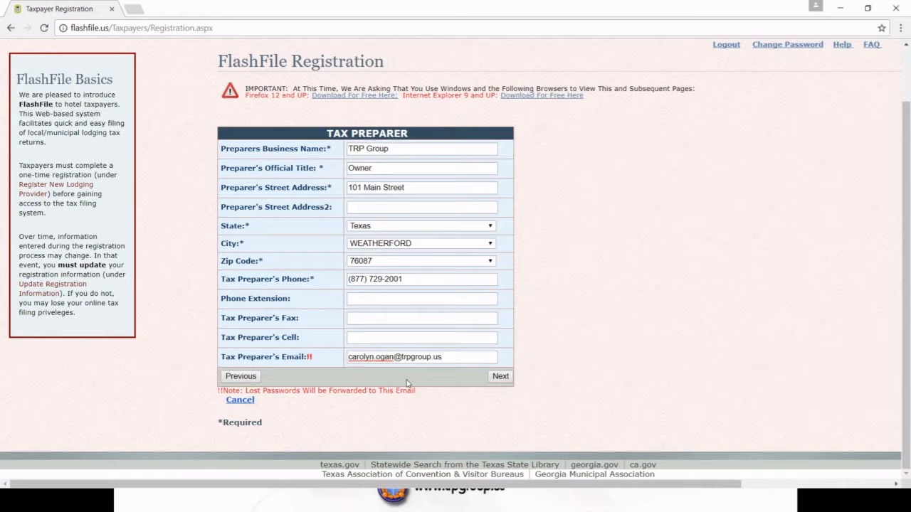
pyautogui.click(501, 377)
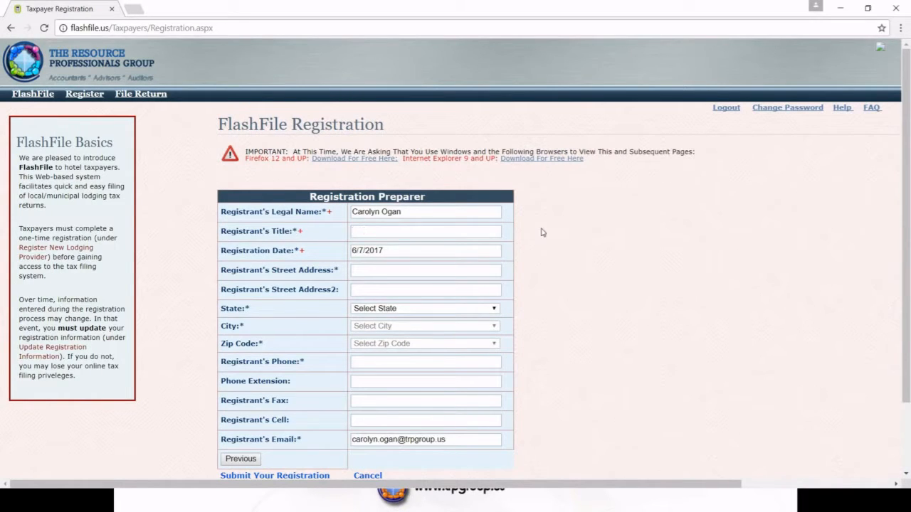
# Enter Owner as the registrant's title and fill in the registrant's street address
pyautogui.write('Owner')
pyautogui.click(372, 270)
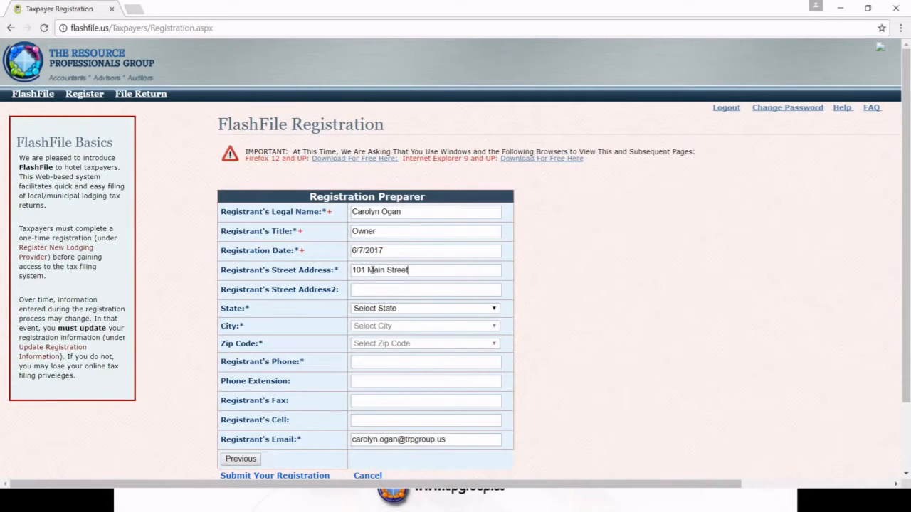
# Choose Texas, WEATHERFORD and the matching zip code for the registrant
pyautogui.click(496, 312)
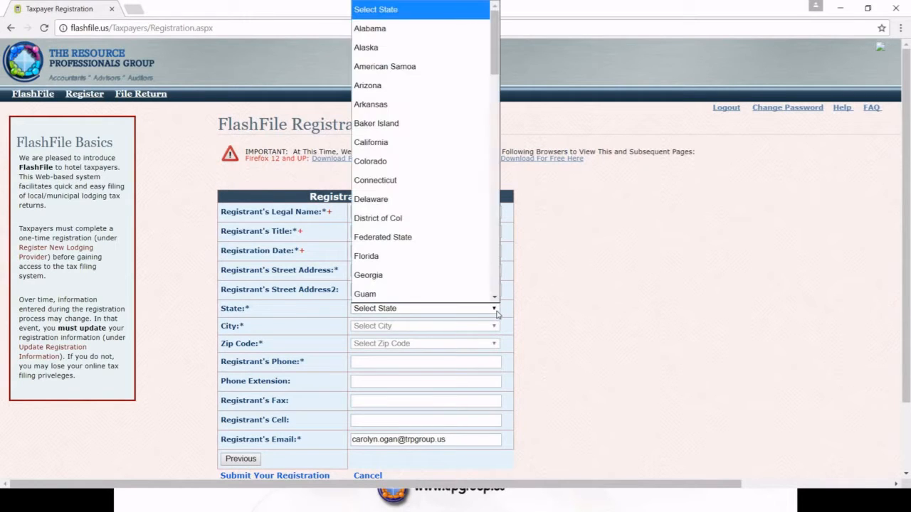
pyautogui.write('tex')
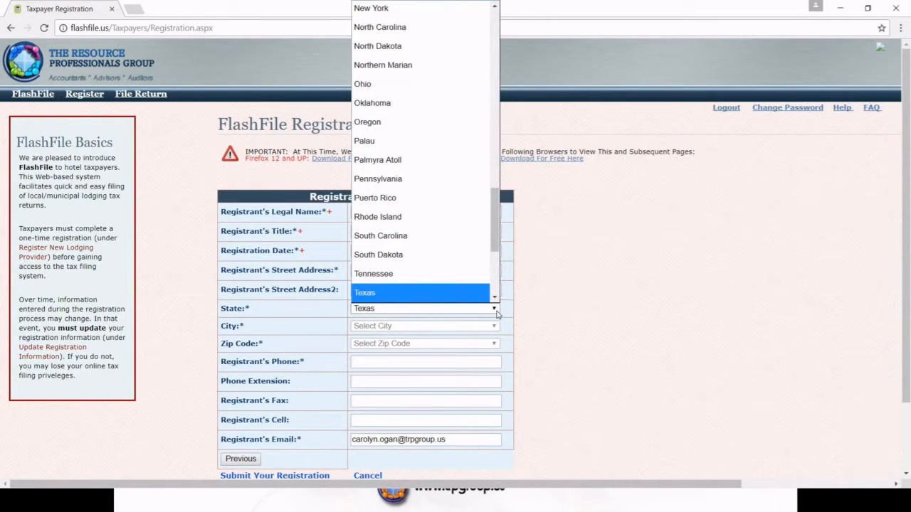
pyautogui.click(463, 292)
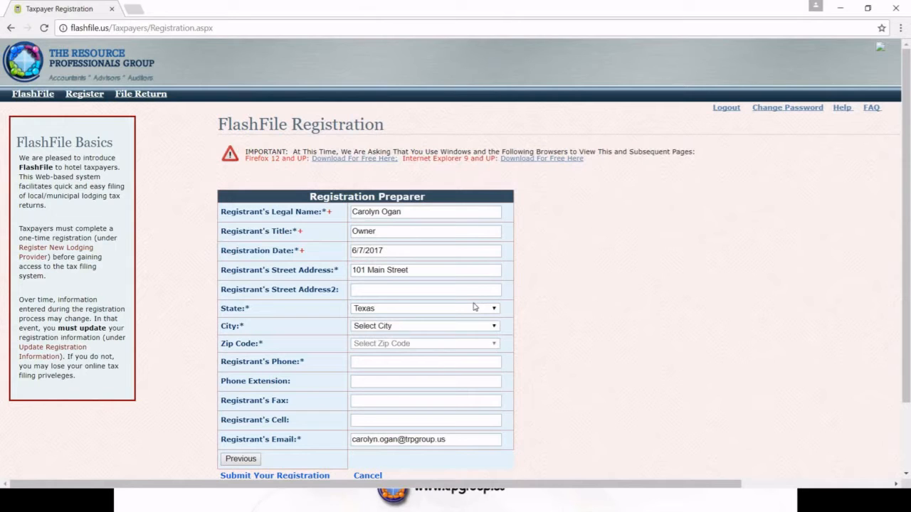
pyautogui.click(493, 327)
pyautogui.write('wacowe')
pyautogui.click(426, 313)
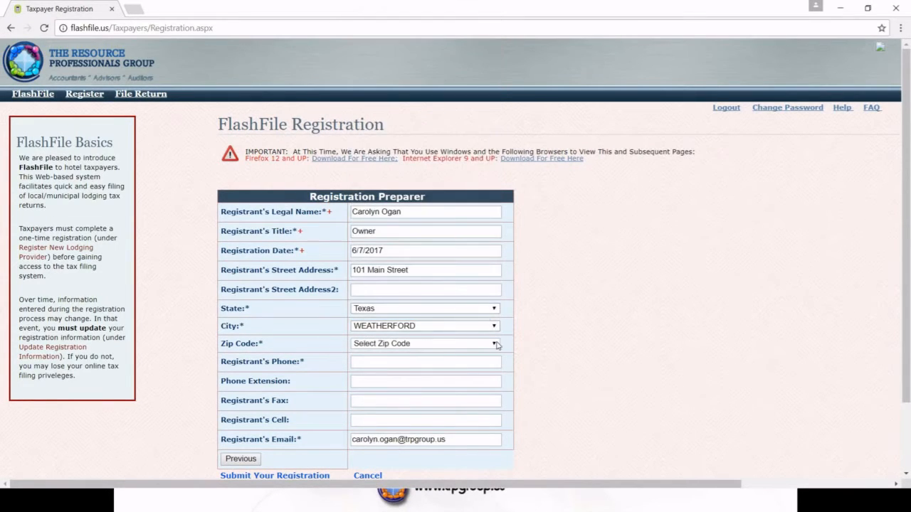
pyautogui.click(497, 345)
pyautogui.click(393, 396)
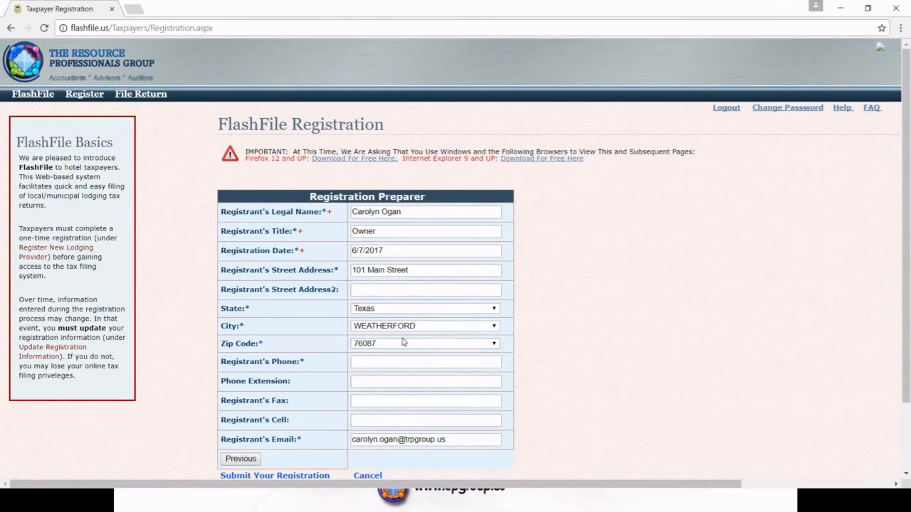
# Enter the registrant's phone number and submit the registration
pyautogui.click(379, 362)
pyautogui.scroll(-2, 567, 372)
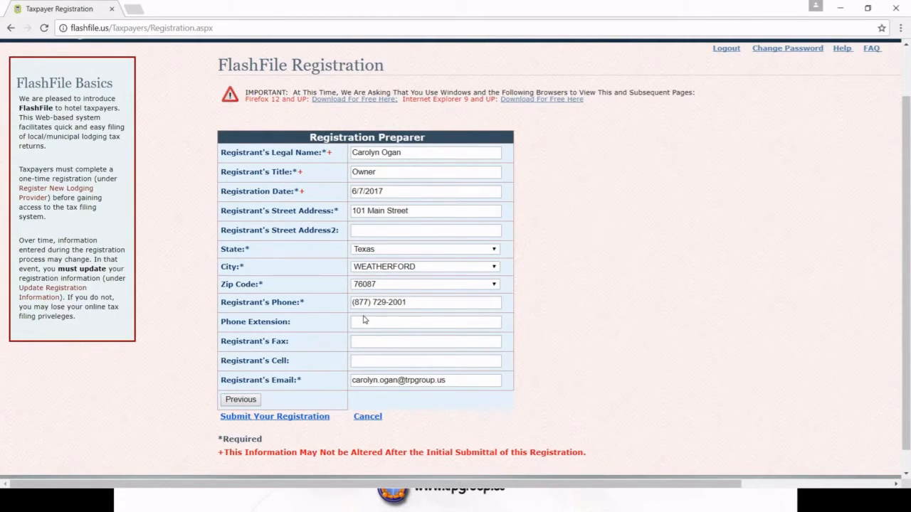
pyautogui.click(269, 418)
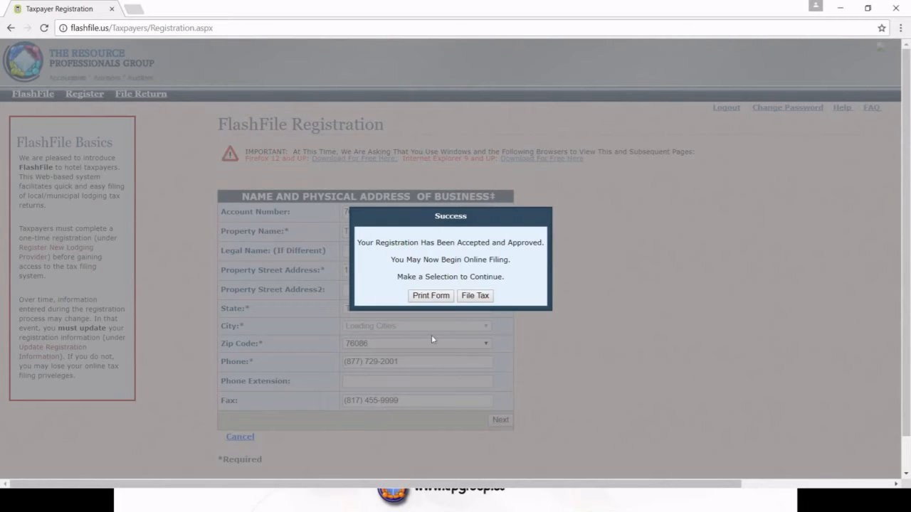
# Open the printable Taxpayer Registration form, scroll through it, then return to the taxpayer home page
pyautogui.click(439, 300)
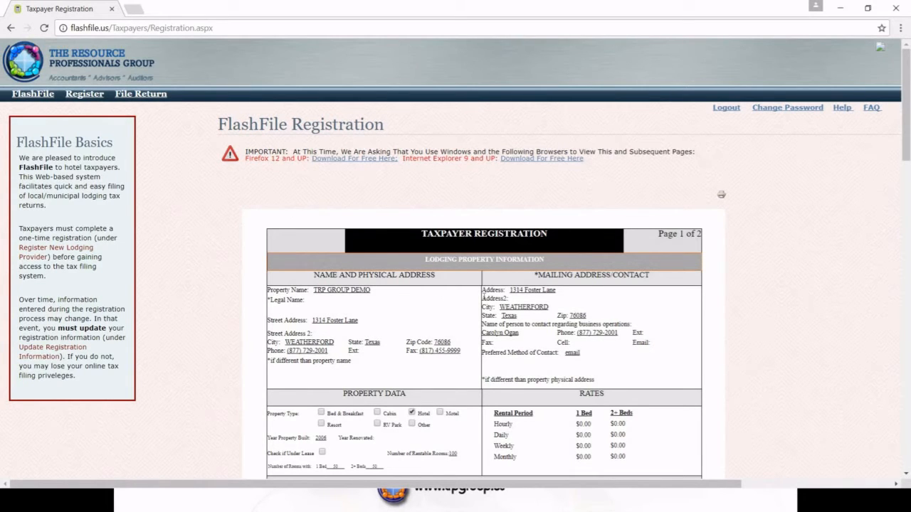
pyautogui.scroll(-3, 483, 297)
pyautogui.scroll(-7, 483, 300)
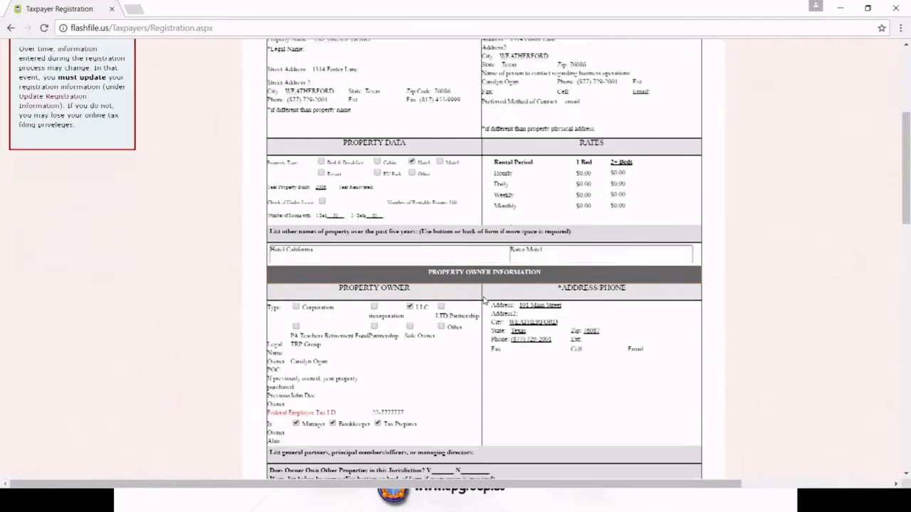
pyautogui.scroll(-3, 483, 299)
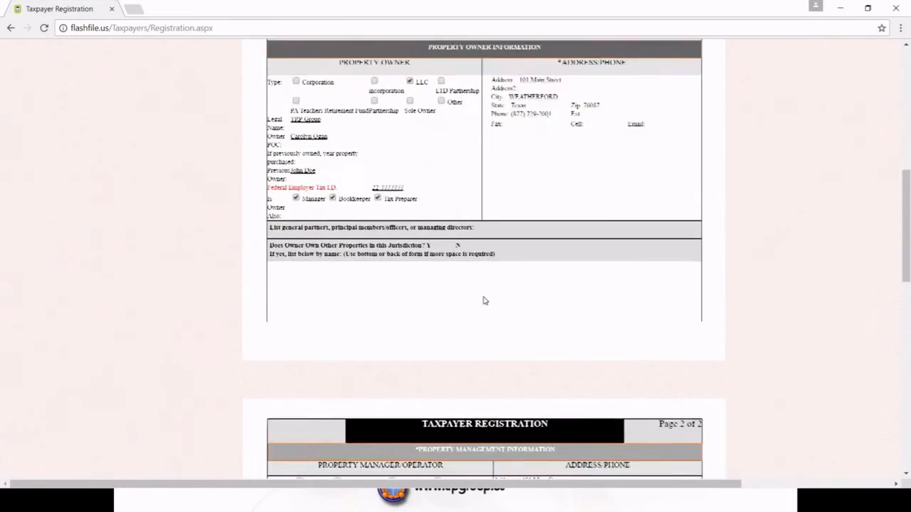
pyautogui.scroll(10, 721, 192)
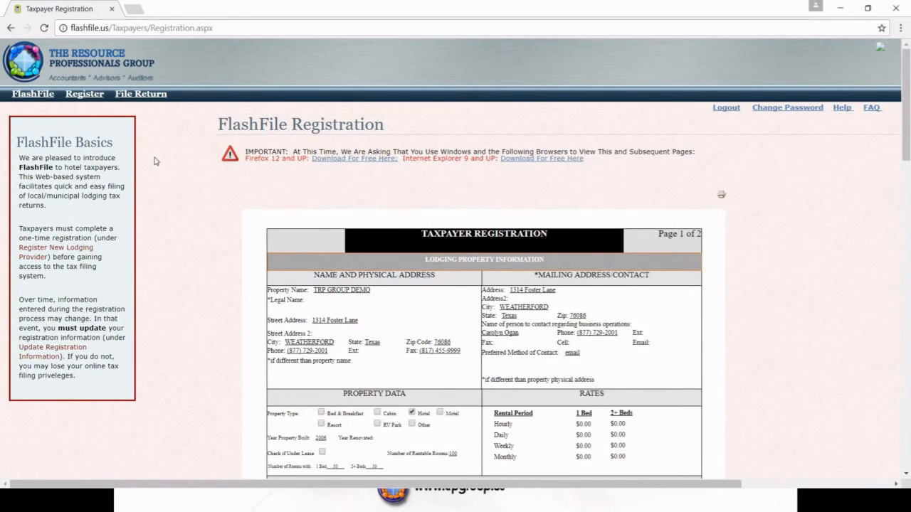
pyautogui.click(38, 94)
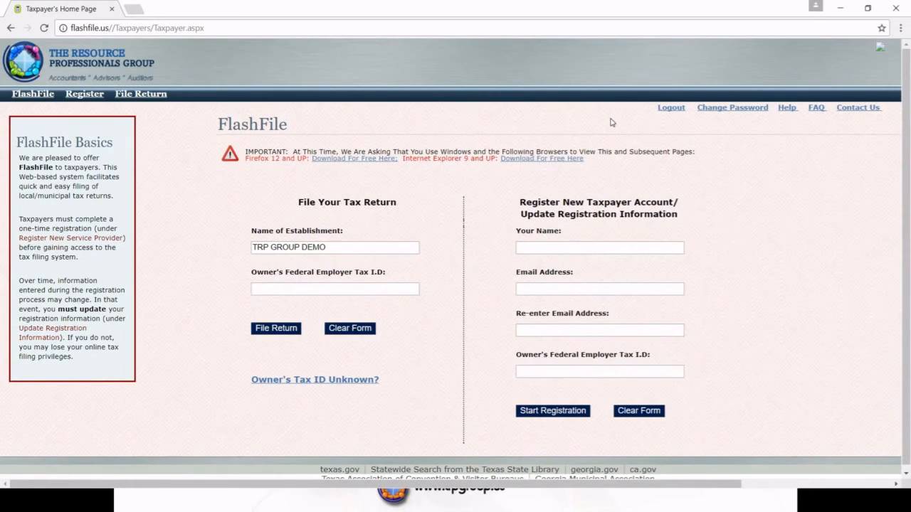
# Log out of the FlashFile portal and confirm, ending the session on the Logged Out page
pyautogui.click(673, 109)
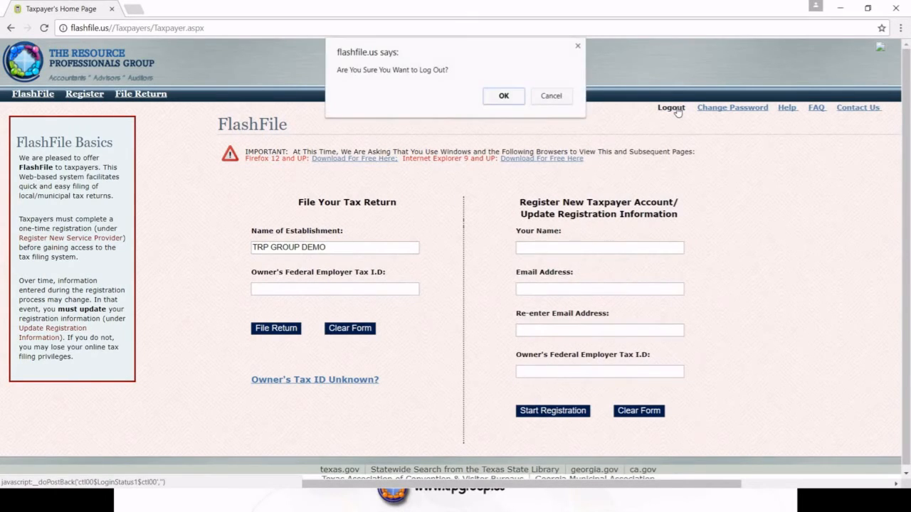
pyautogui.click(505, 96)
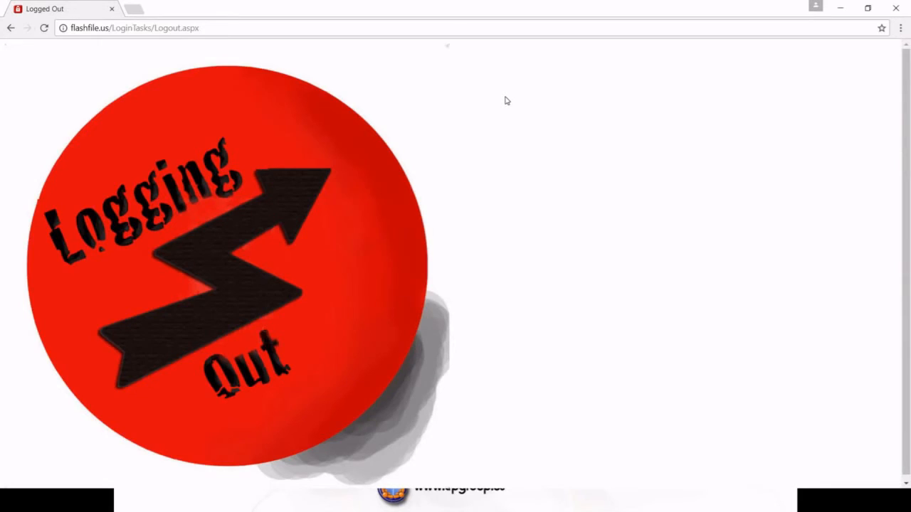